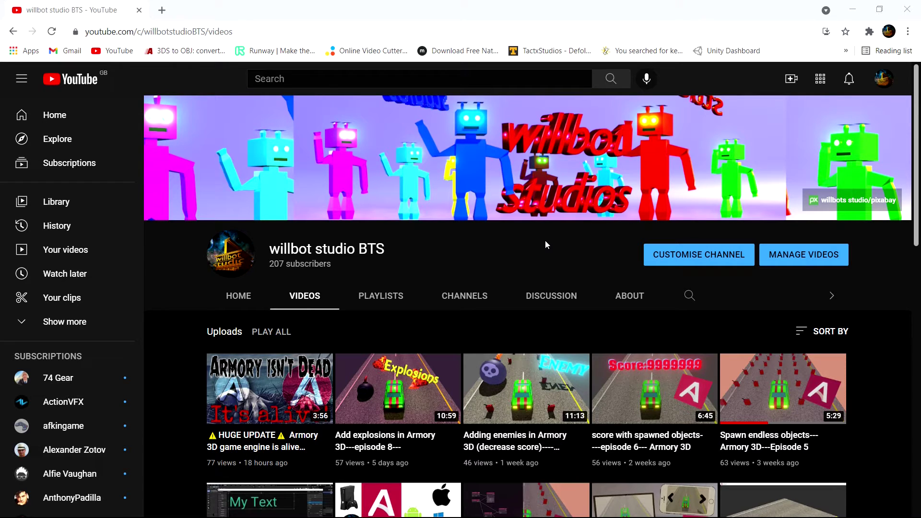
Open armory3d.org in a new browser tab and go to its download page.
click(162, 10)
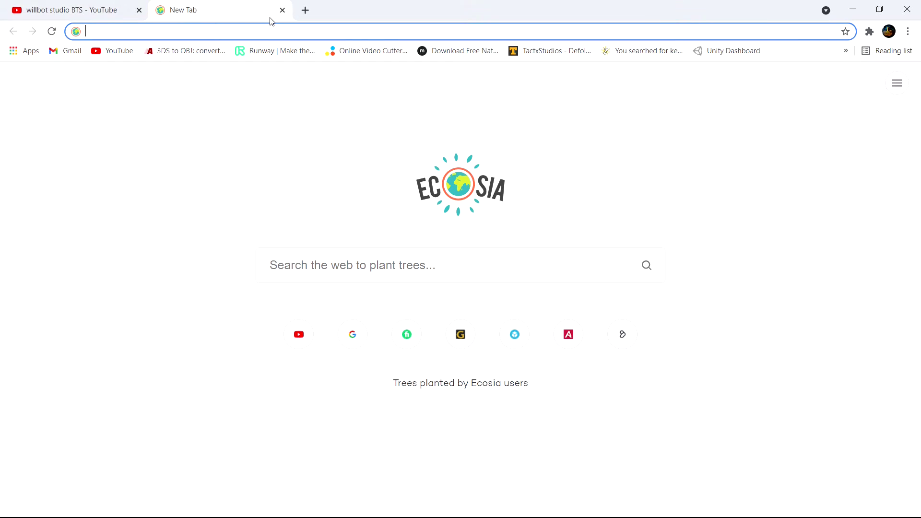
text(armory3d.org)
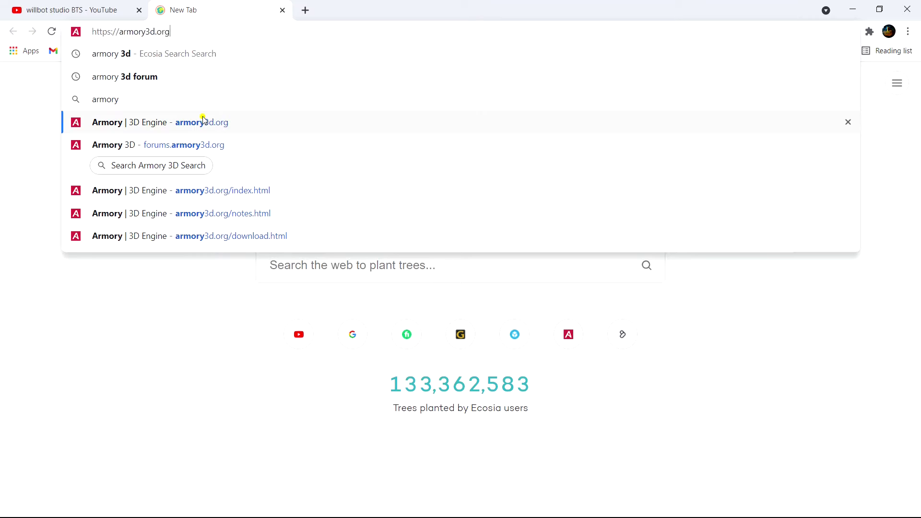
click(201, 122)
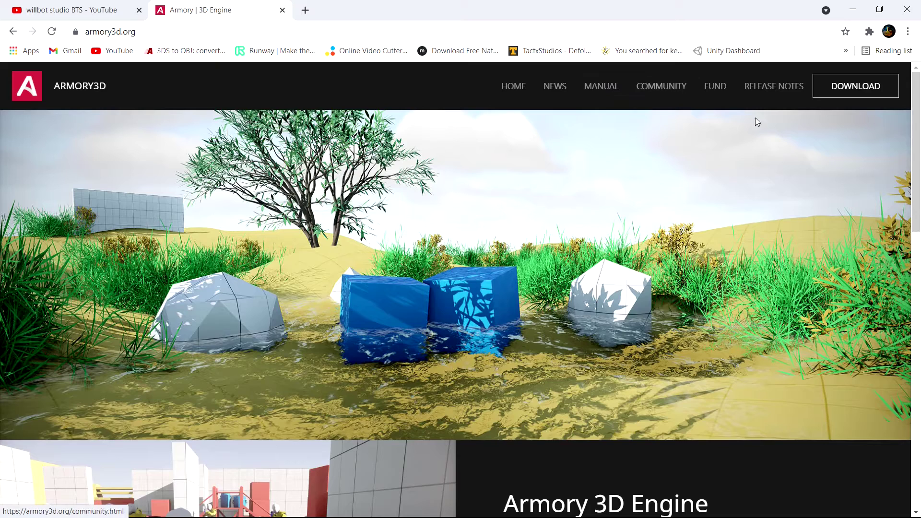
click(837, 86)
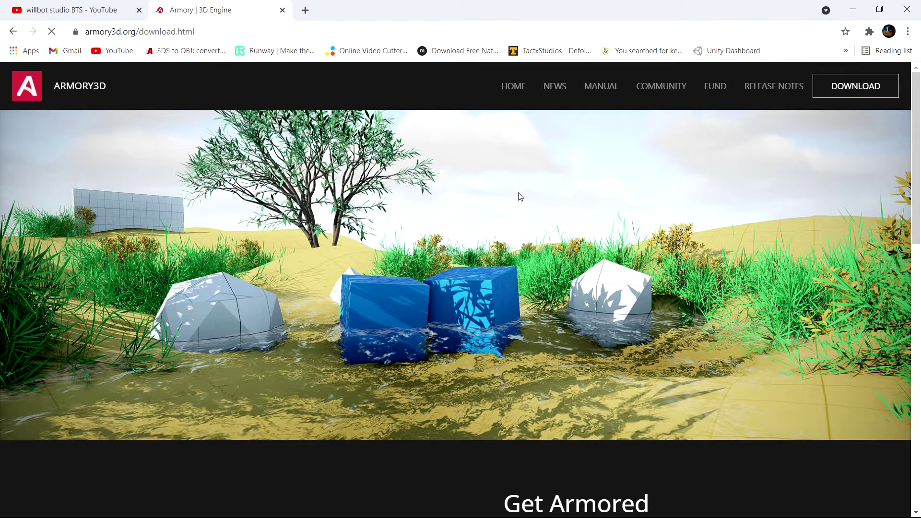
Open the Armory3D tool page on itch.io, close the Armory website tab, and proceed to the downloads without paying.
scroll(491, 192, down, 2)
scroll(494, 202, down, 3)
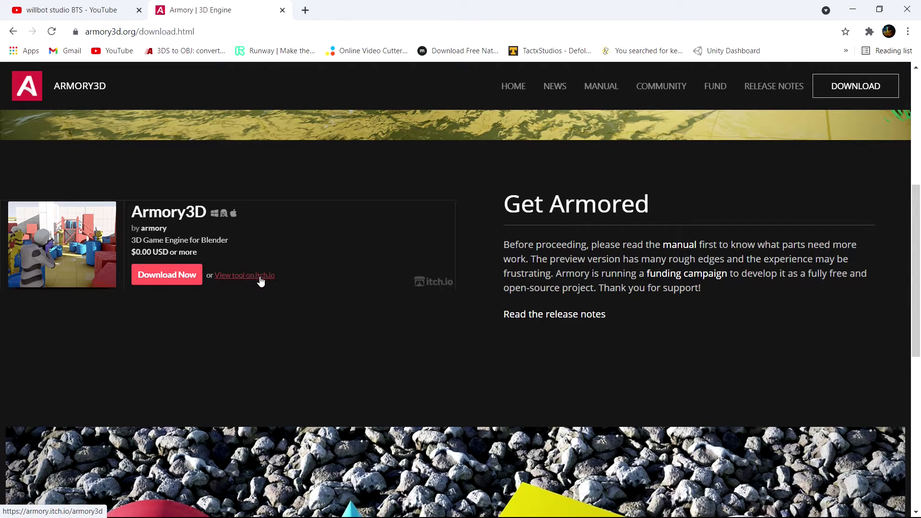
click(243, 275)
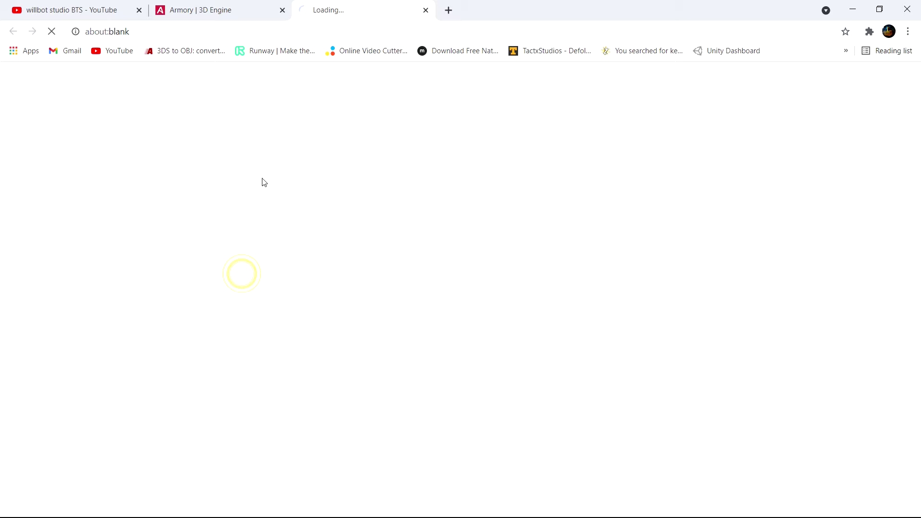
click(283, 10)
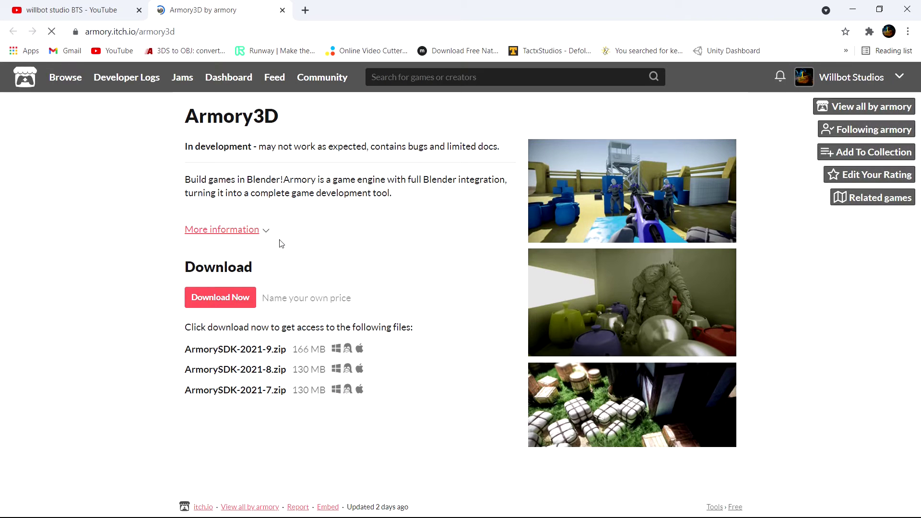
click(230, 297)
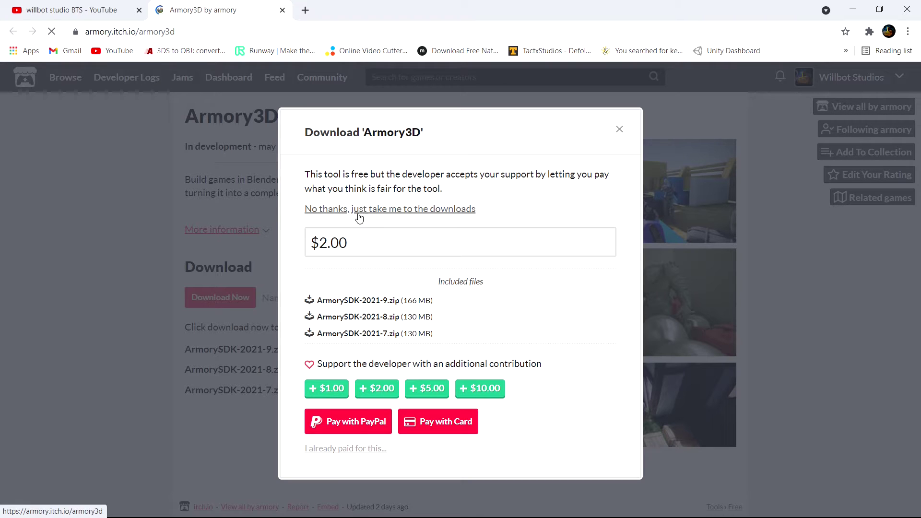
click(397, 211)
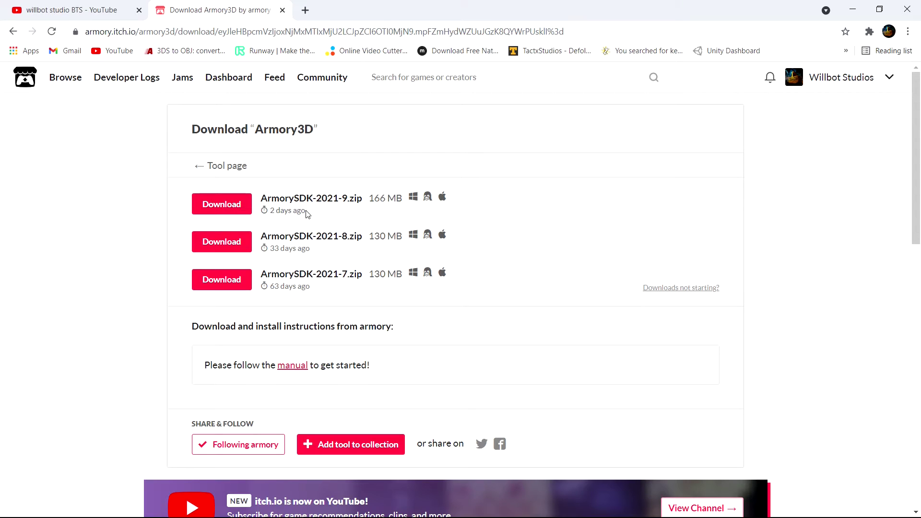
drag(307, 212, 269, 218)
double_click(344, 237)
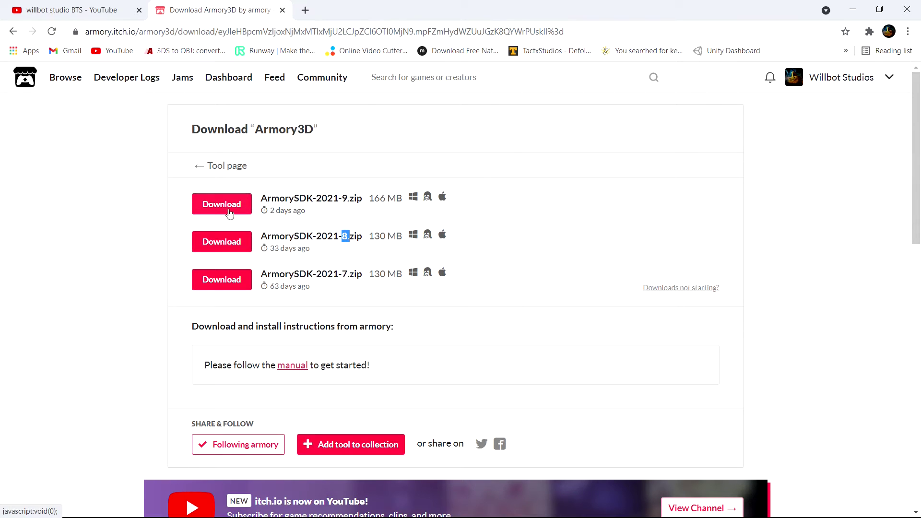
click(783, 284)
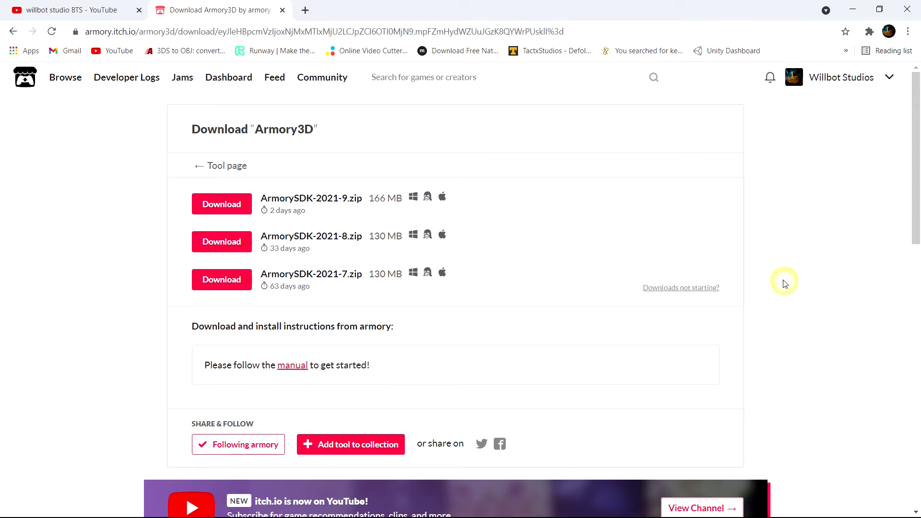
Switch to File Explorer and open the "latest sdk" folder inside ArmorySDK on the DATA (D:) drive.
key(super)
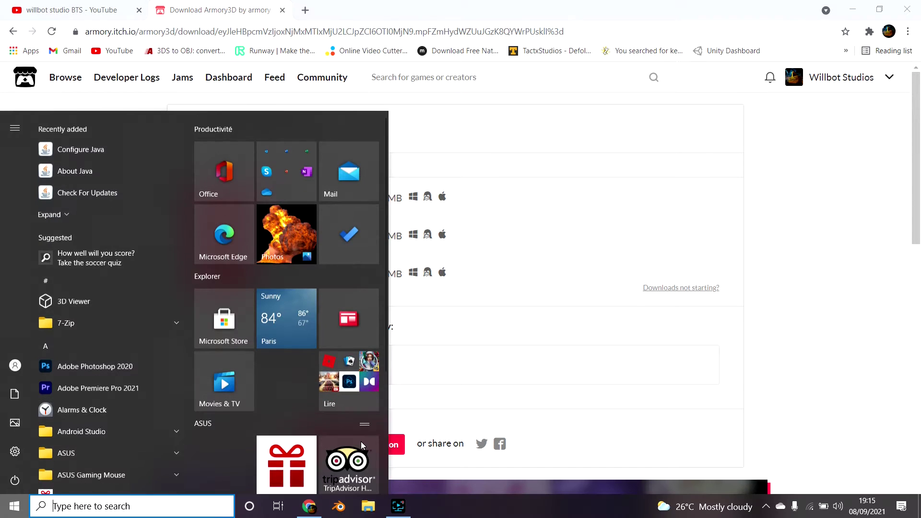
key(super+e)
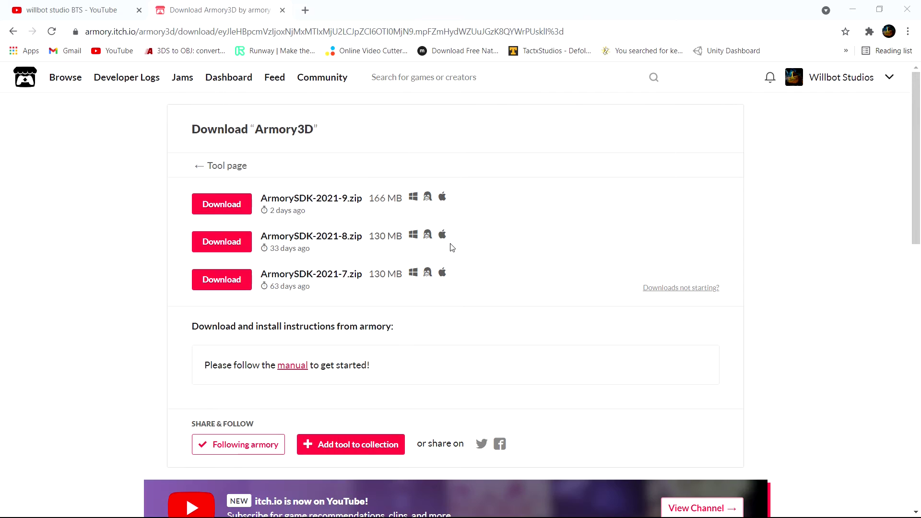
drag(522, 198, 332, 66)
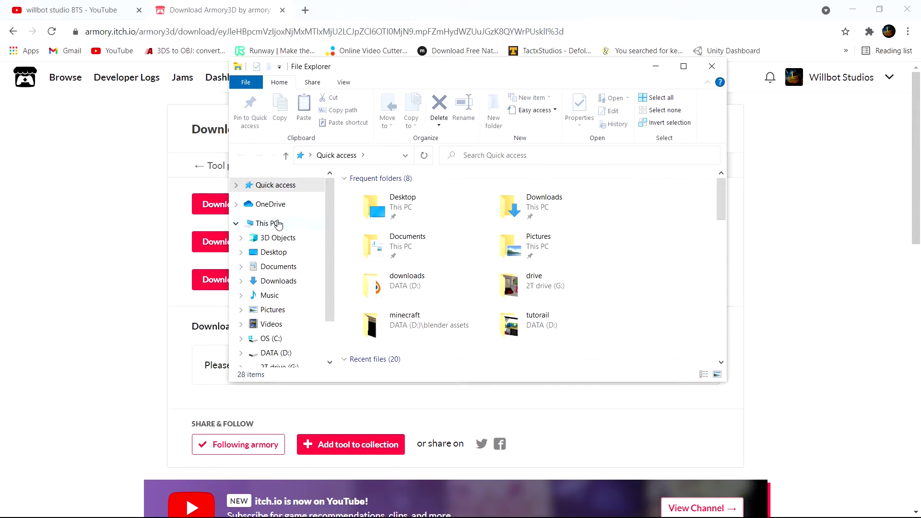
click(280, 352)
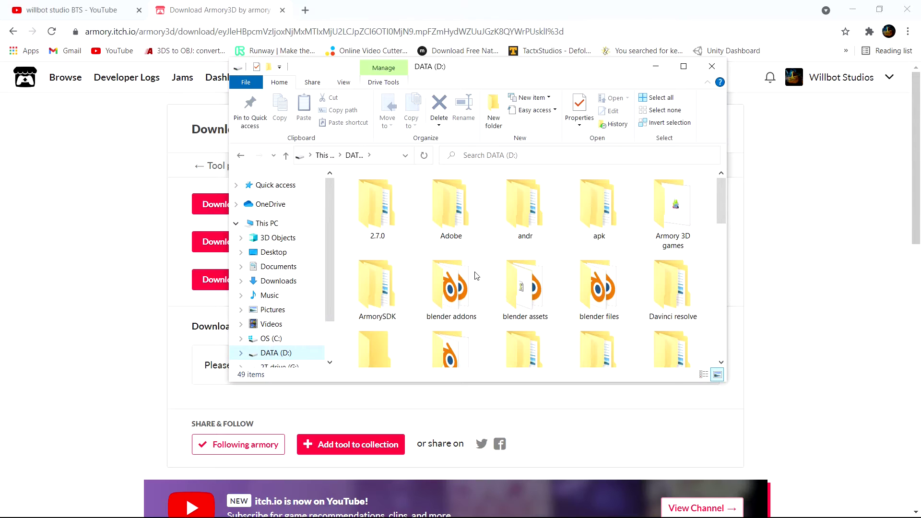
click(376, 297)
double_click(376, 297)
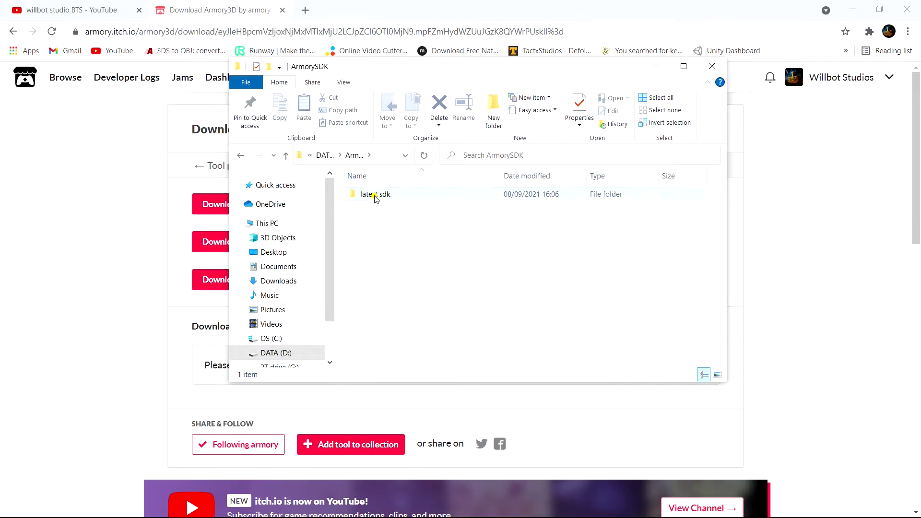
double_click(375, 194)
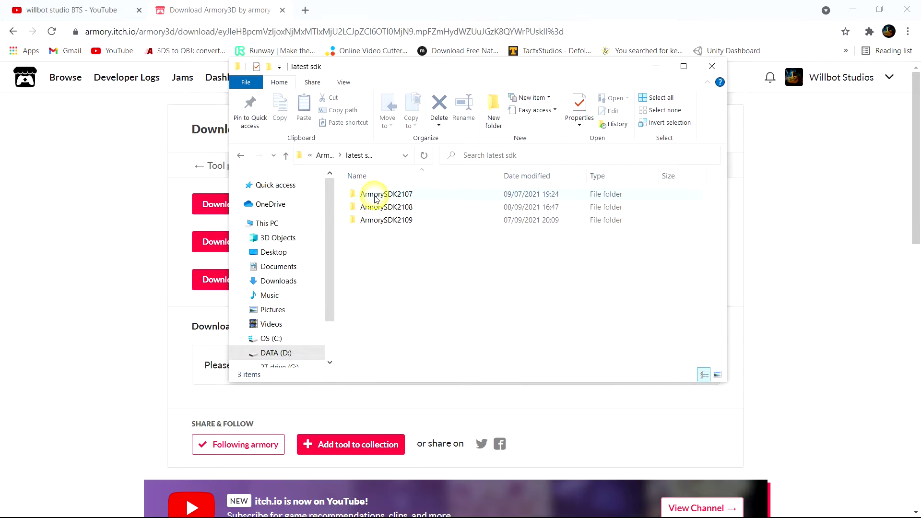
Open the ArmorySDK folder inside ArmorySDK2109 and look through its contents.
click(418, 195)
click(408, 220)
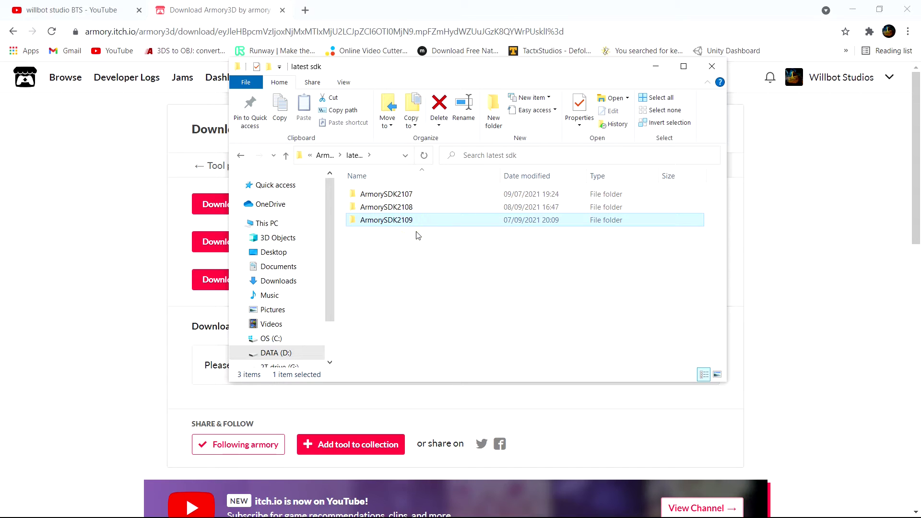
double_click(406, 221)
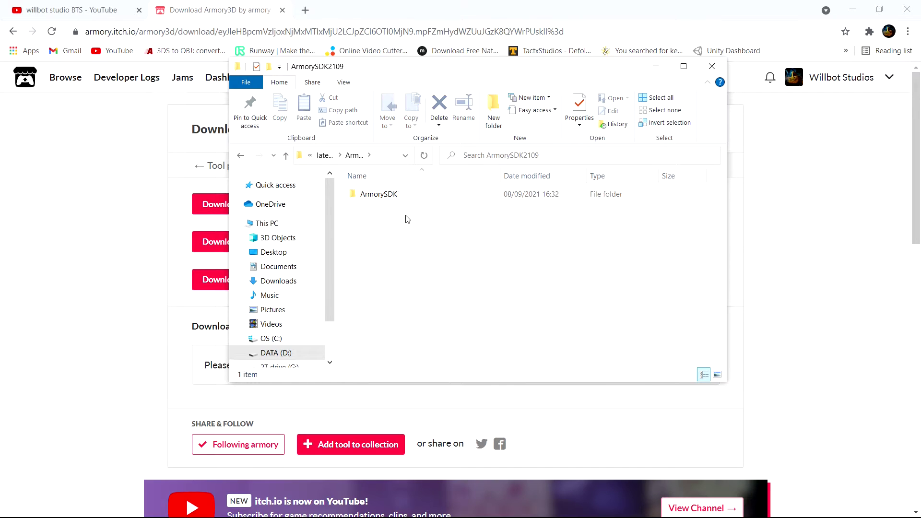
double_click(400, 197)
scroll(401, 211, down, 1)
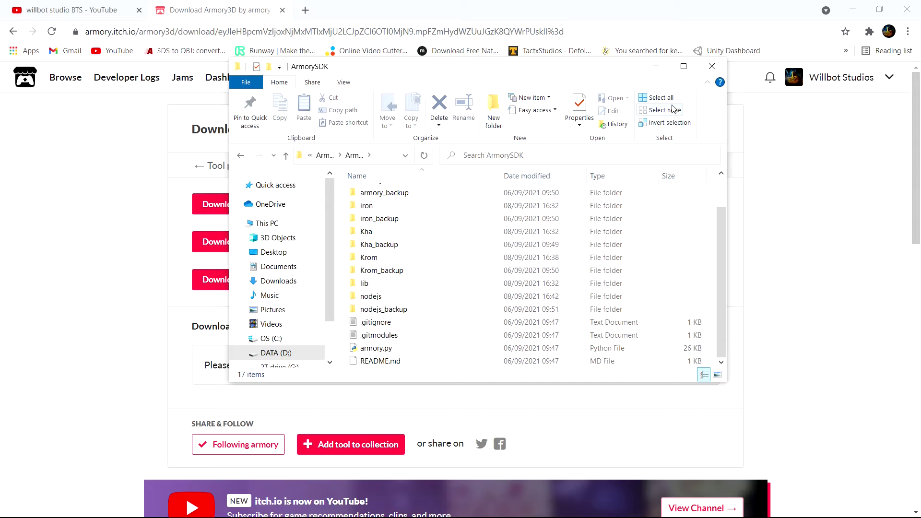
Show the ArmorySDK folder's contents as large icons in a maximized window to locate armory.py, and close the window.
click(684, 66)
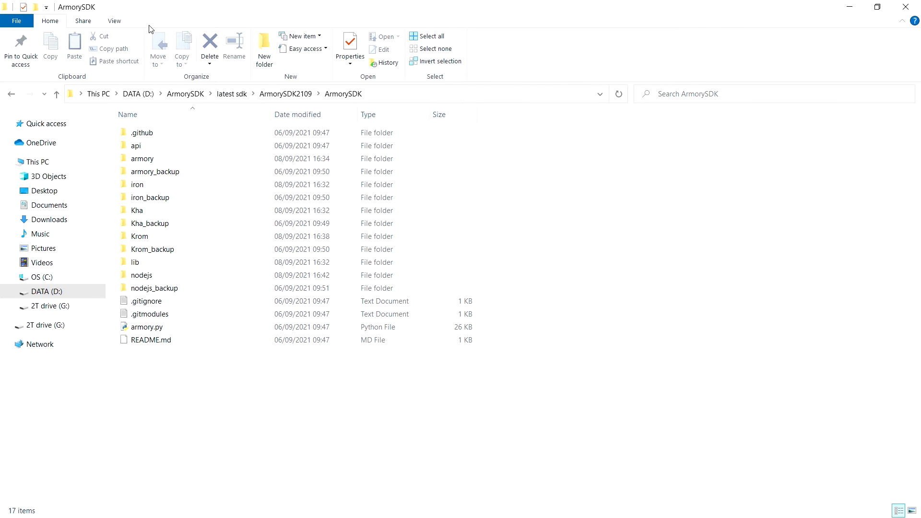
click(109, 21)
click(190, 40)
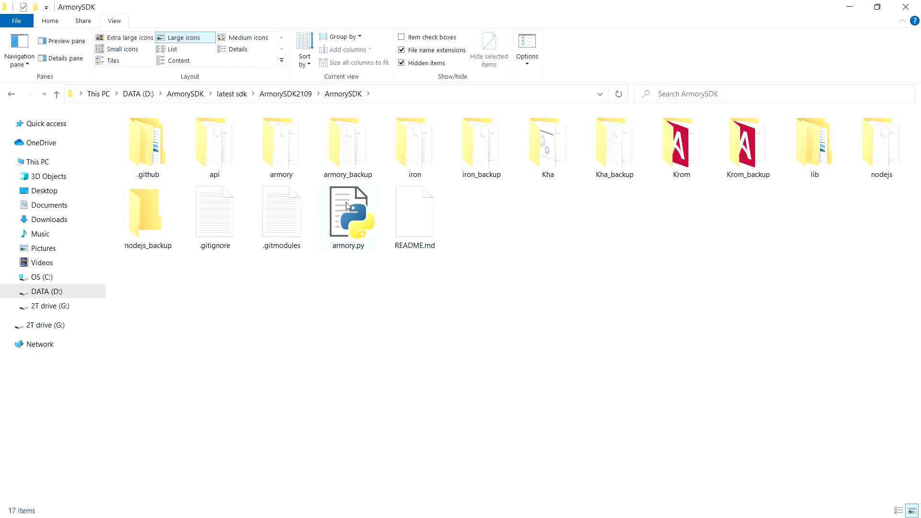
click(358, 208)
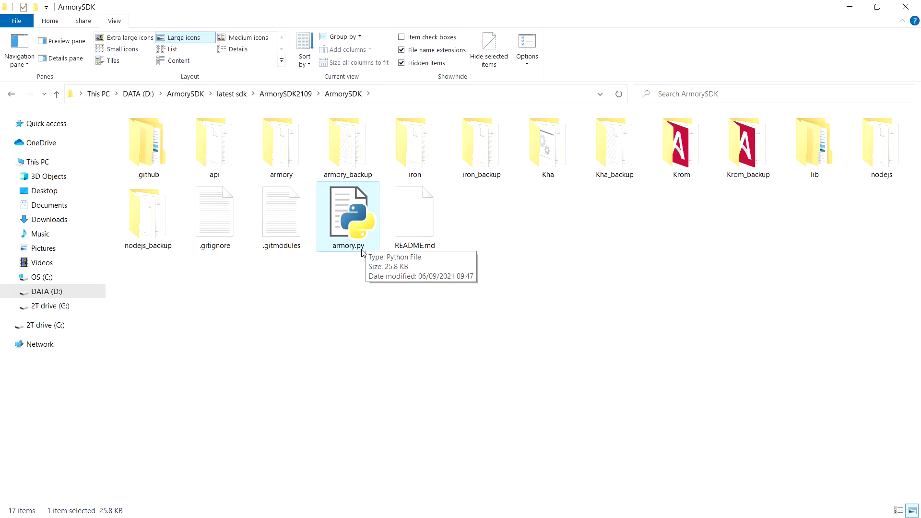
click(910, 8)
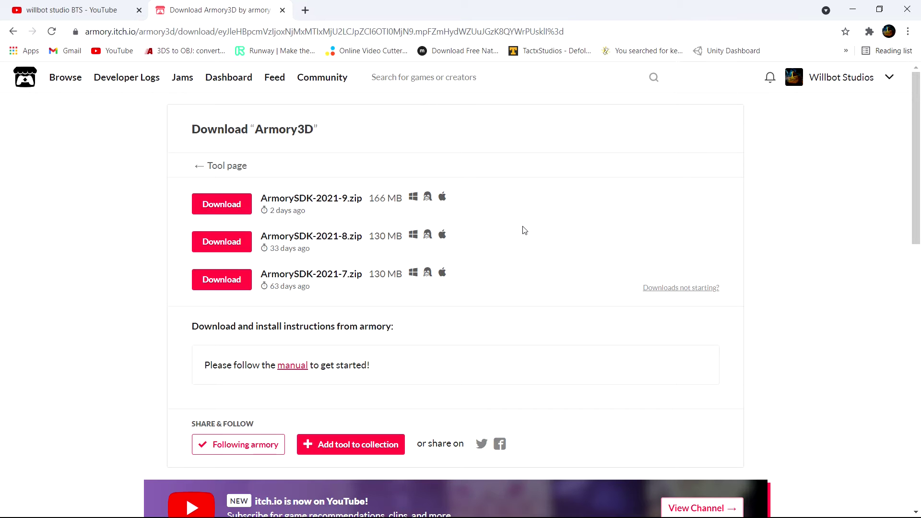
Launch Blender and dismiss its splash screen.
key(super)
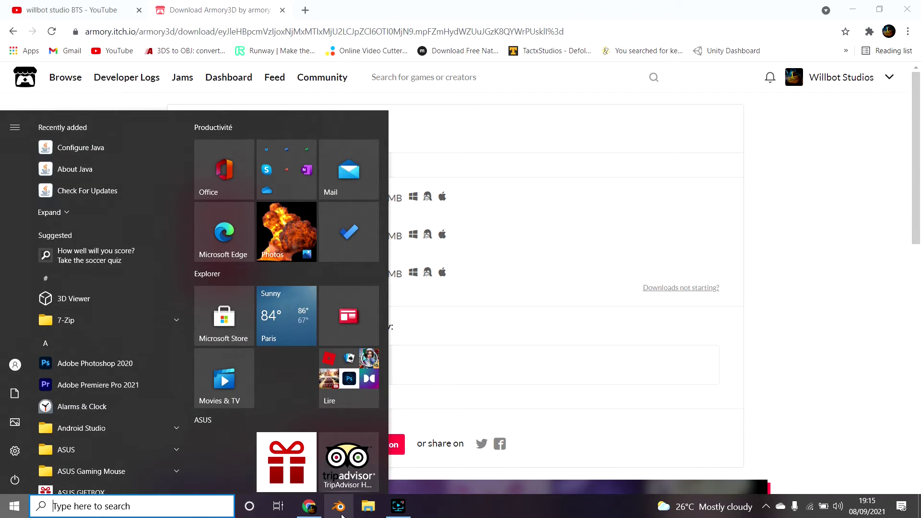
click(339, 513)
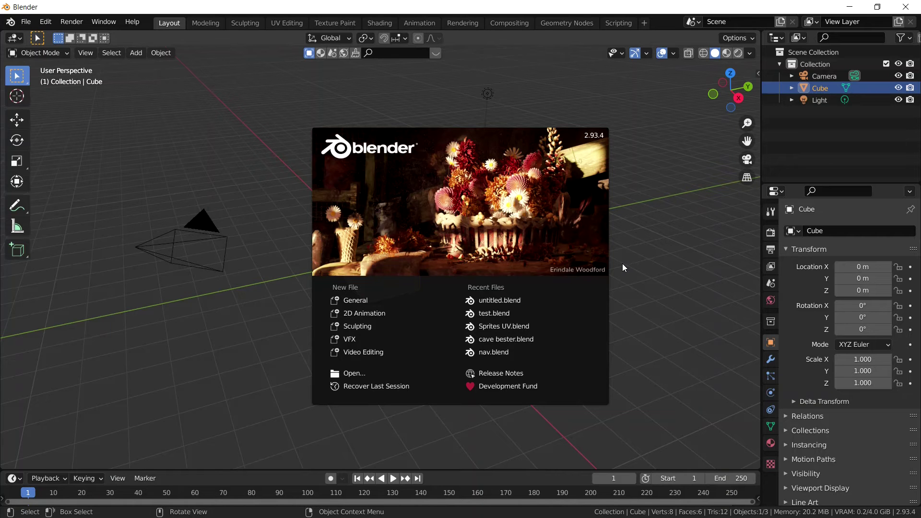
click(700, 291)
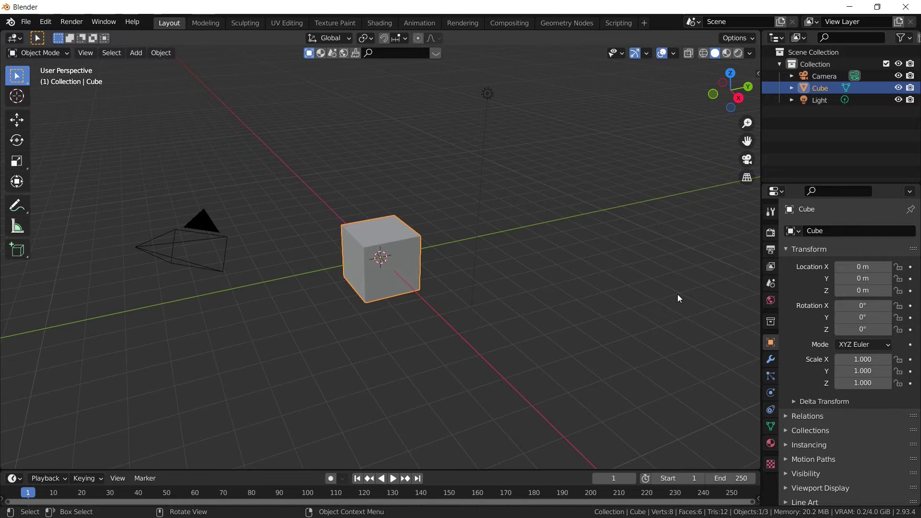
Switch to Chrome, open blender.org in a new tab and go to its download page.
key(super)
click(309, 506)
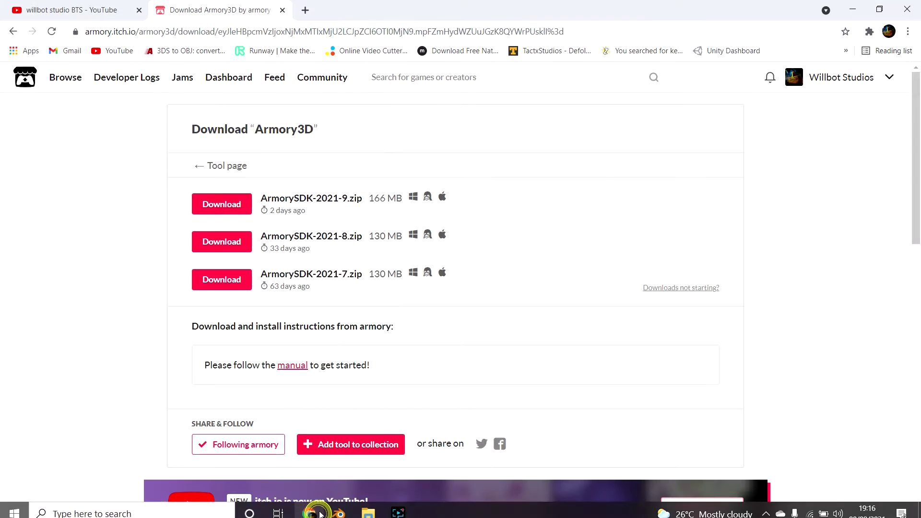
click(306, 10)
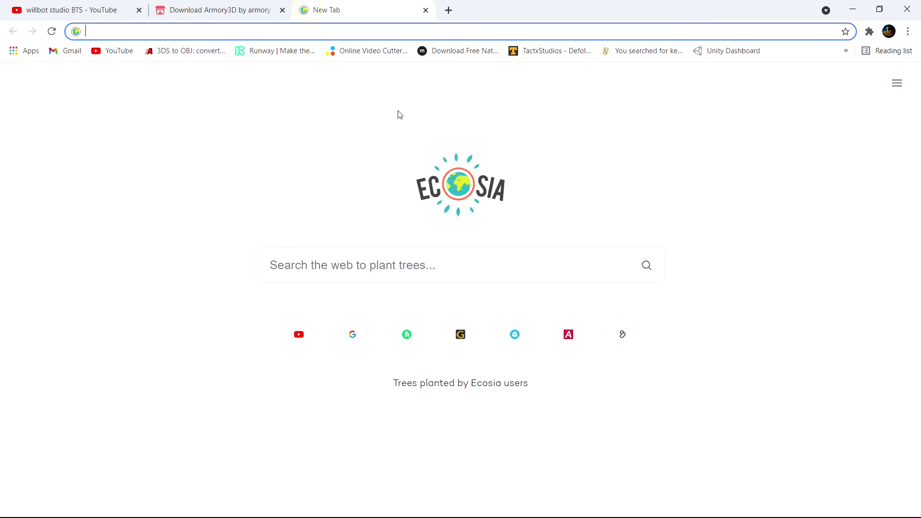
text(blender.org)
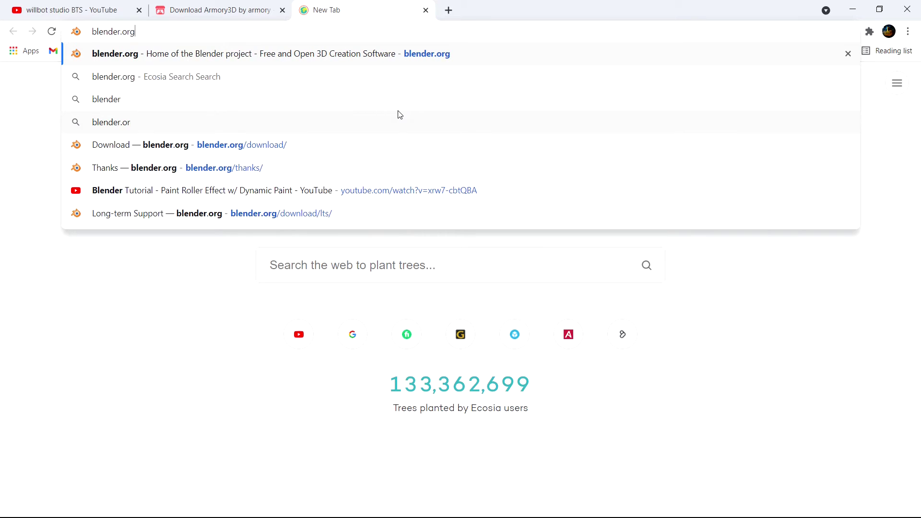
key(Return)
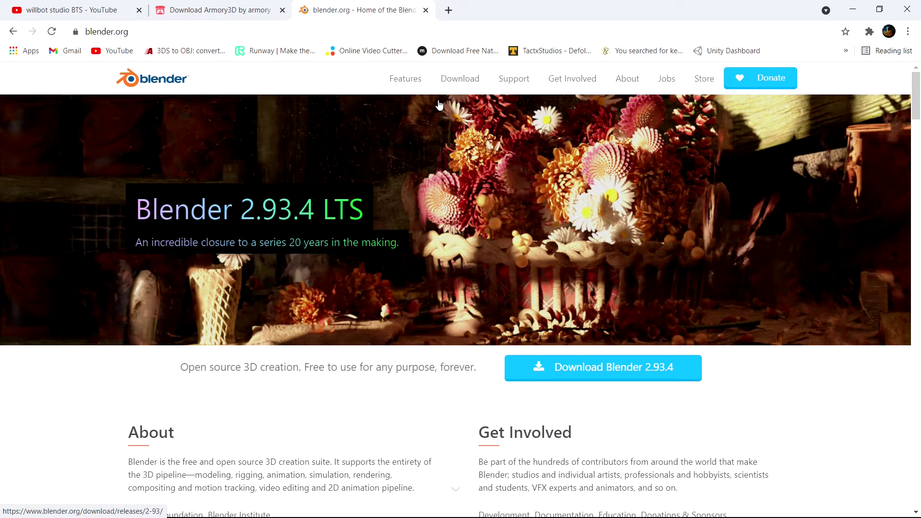
click(460, 78)
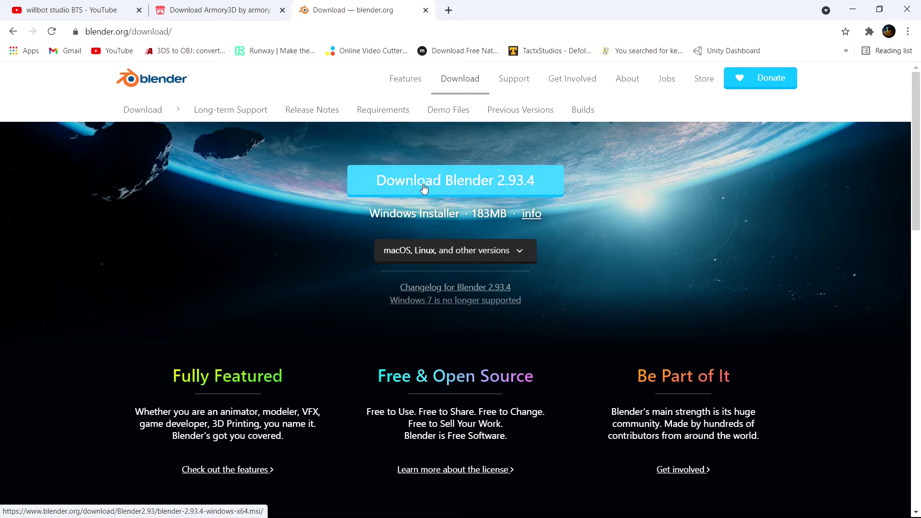
Go to Blender's Long-term Support releases and open the Blender 2.93 LTS entry.
click(214, 117)
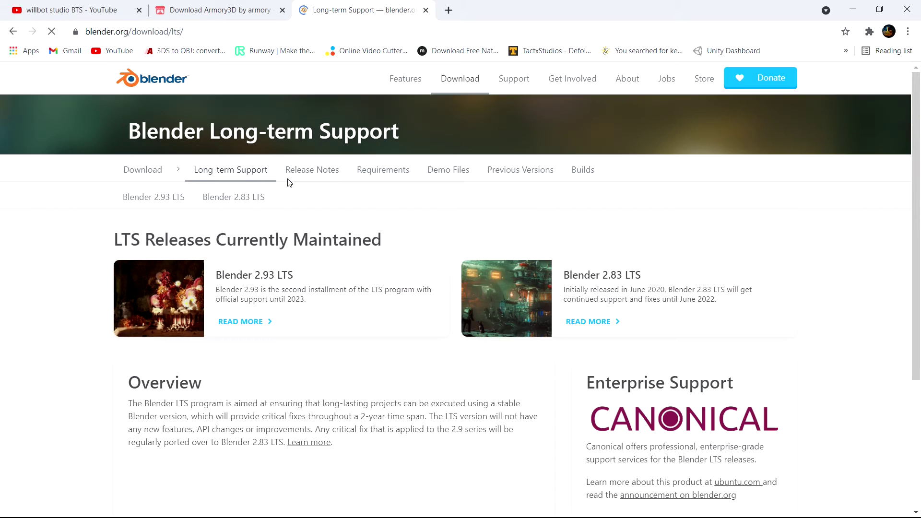
scroll(259, 196, down, 3)
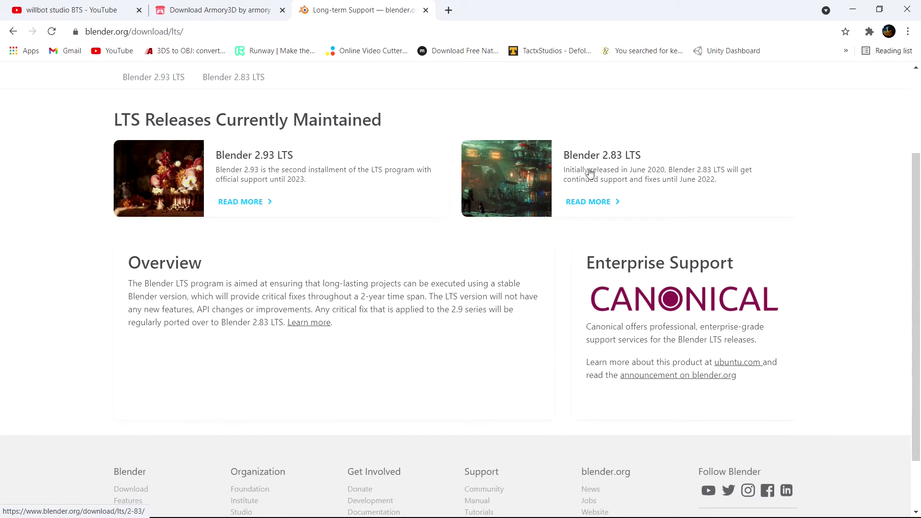
click(264, 163)
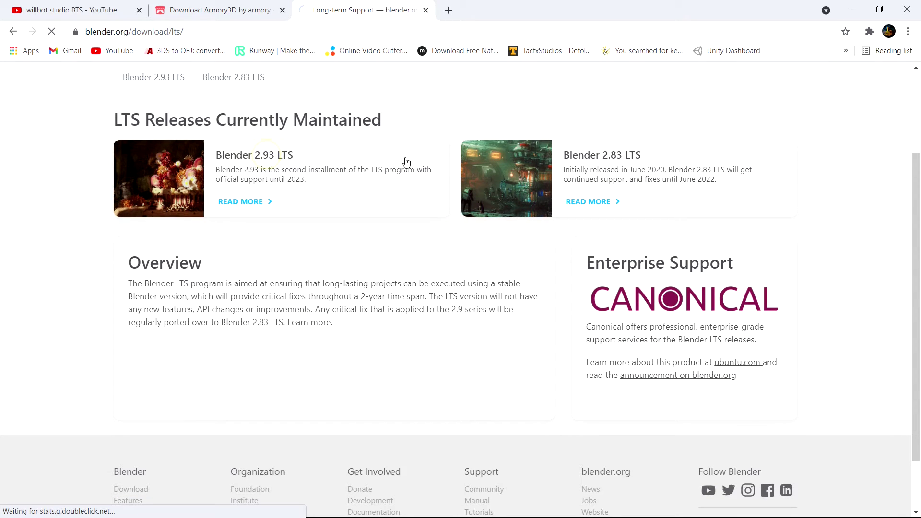
Look through the download links for the Blender 2.93 LTS releases, and close the page.
scroll(318, 267, down, 5)
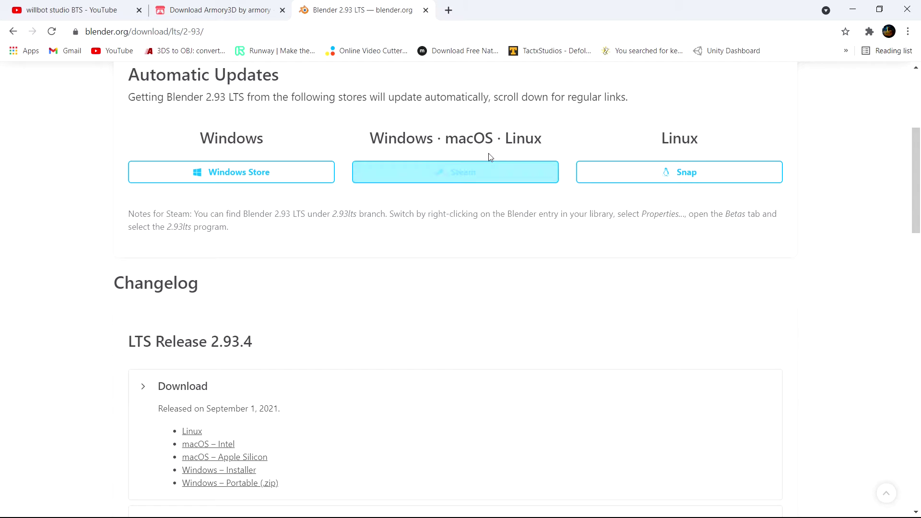
scroll(329, 212, down, 5)
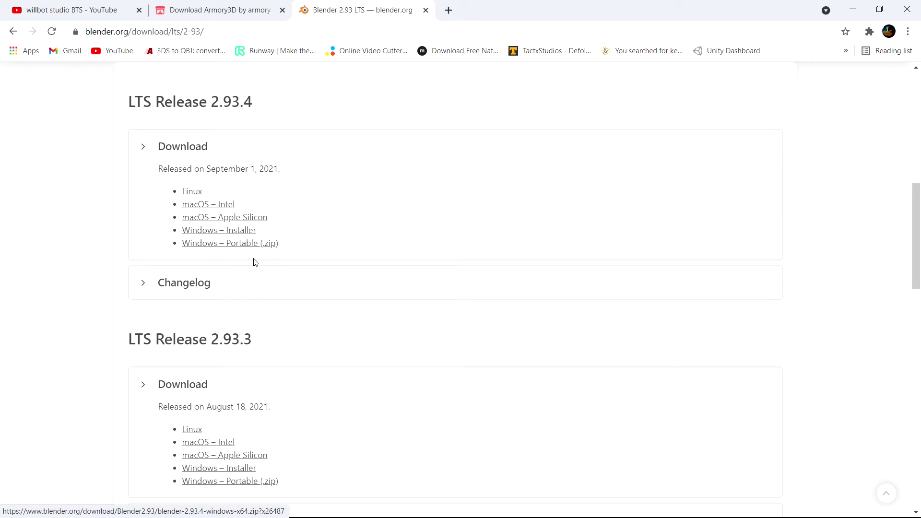
scroll(290, 206, down, 2)
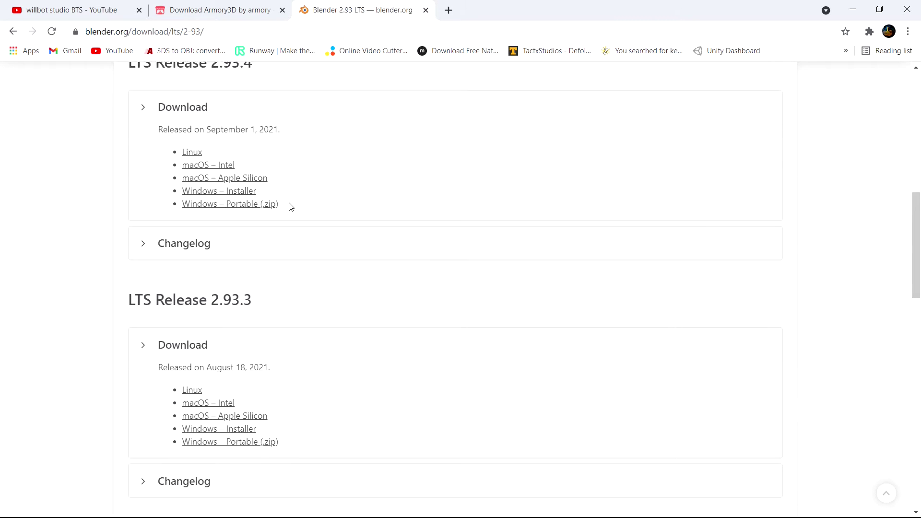
scroll(330, 220, up, 4)
scroll(330, 219, up, 5)
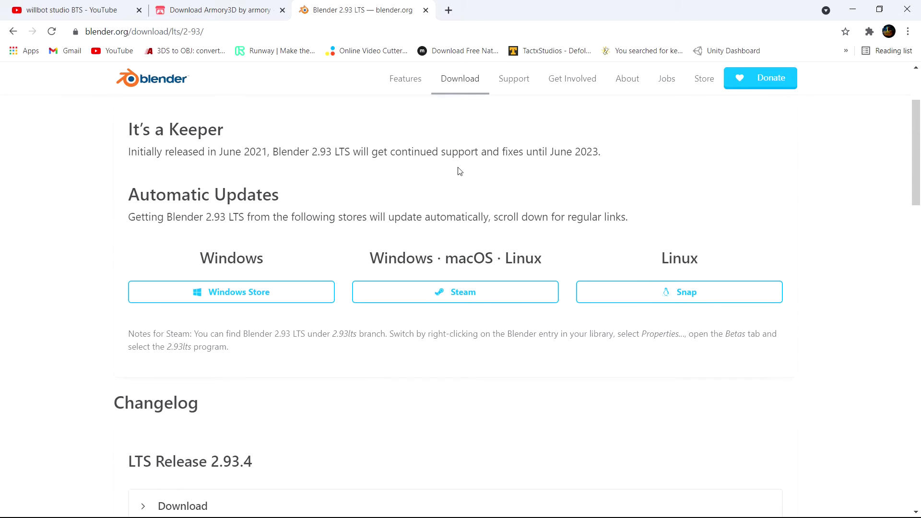
click(427, 11)
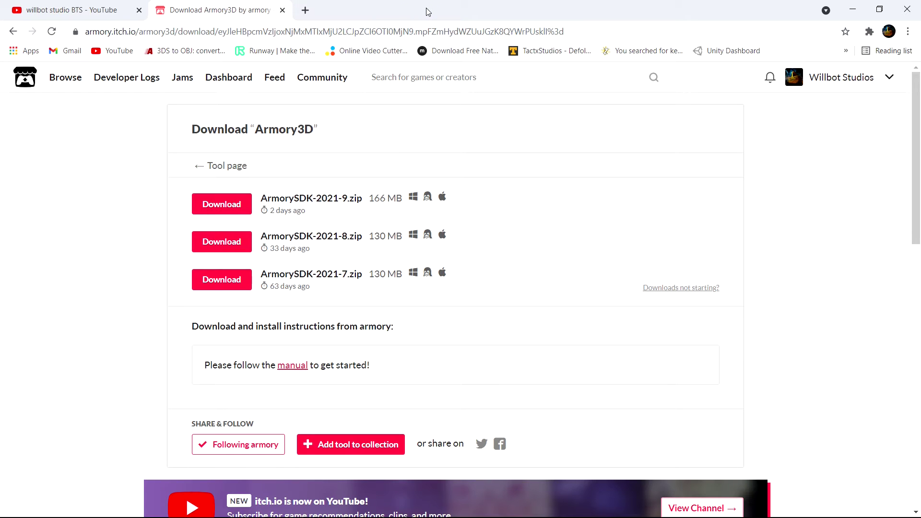
Switch to Blender and open its Preferences.
key(super)
click(339, 509)
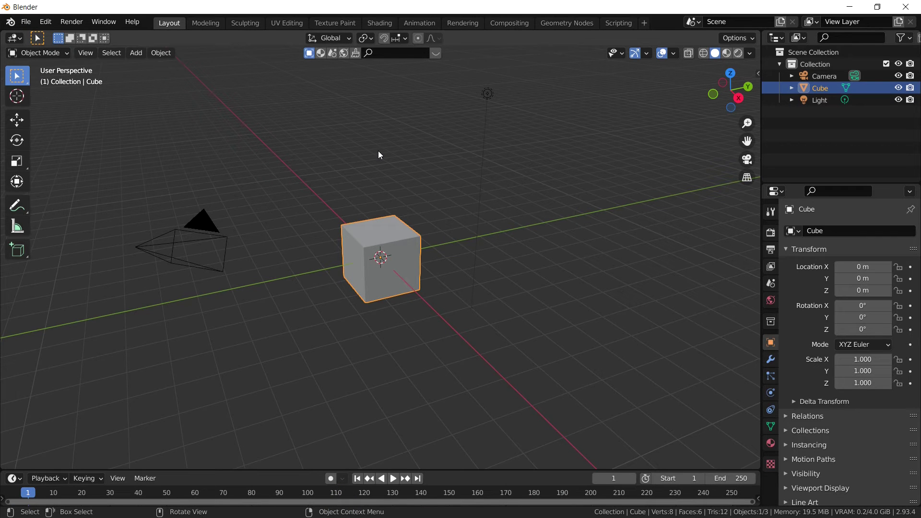
click(47, 22)
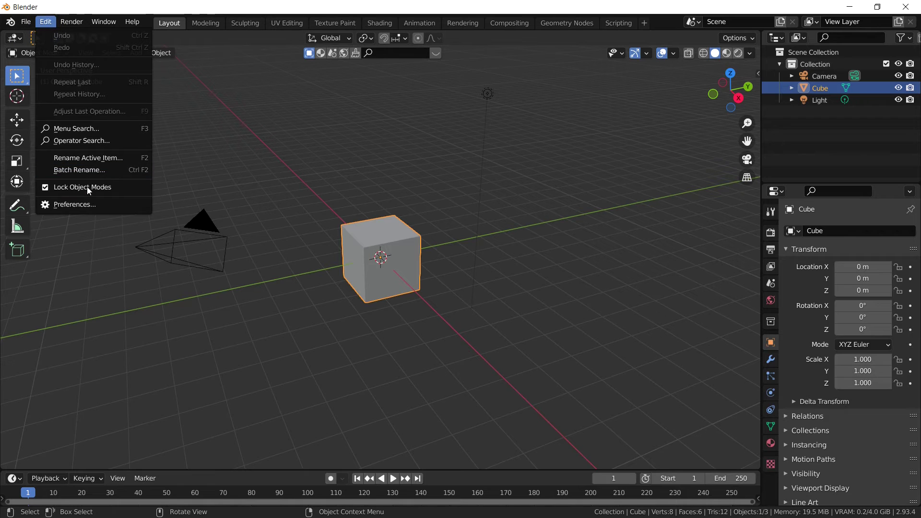
click(85, 206)
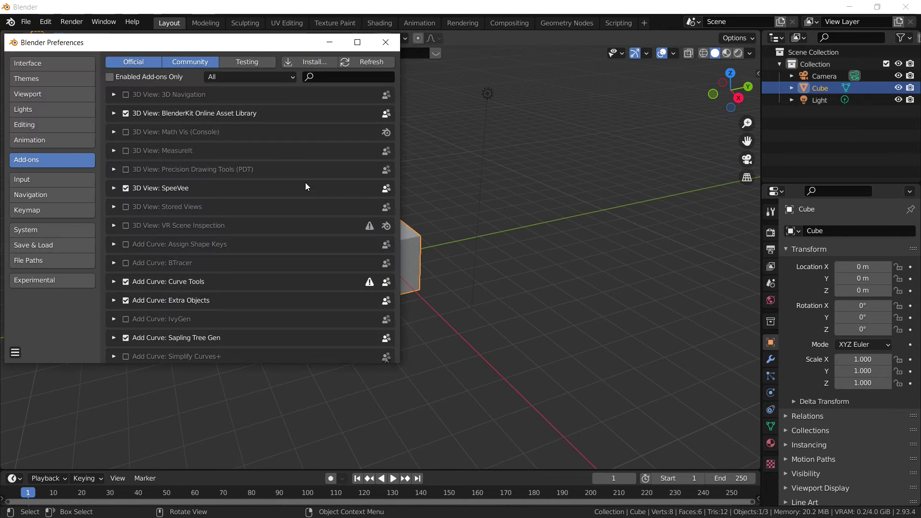
Install the add-on armory.py from D:\ArmorySDK\latest sdk\ArmorySDK2108.
click(313, 63)
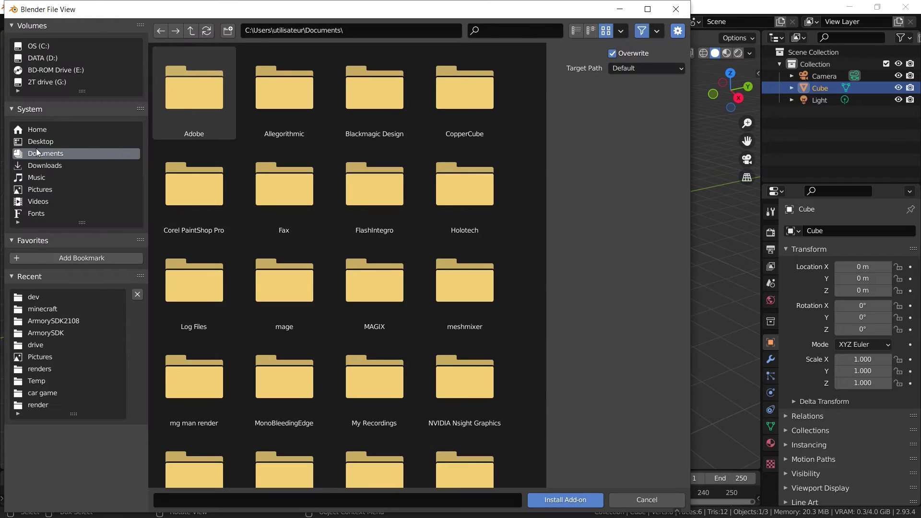
click(54, 59)
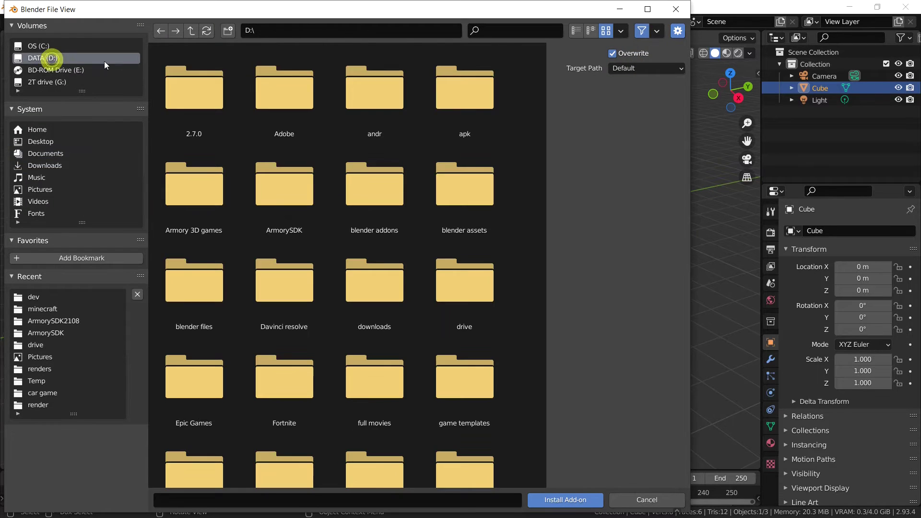
double_click(279, 208)
double_click(212, 88)
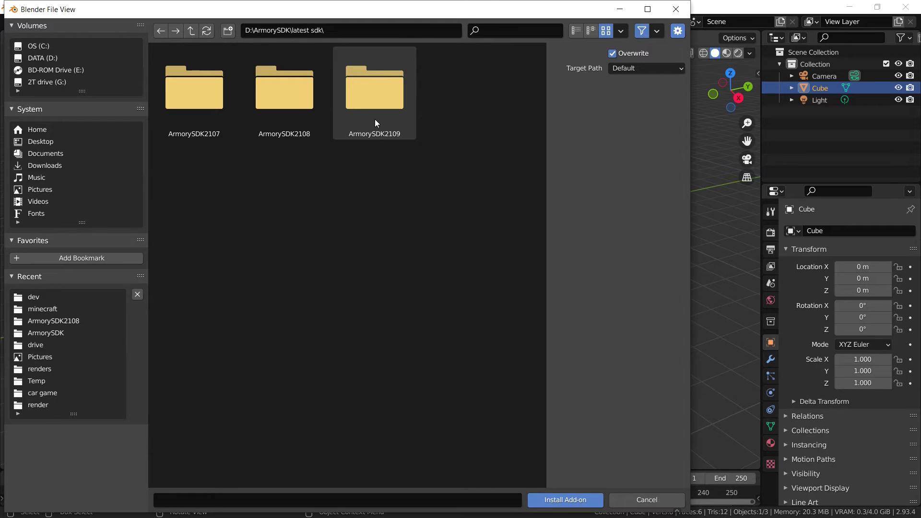
double_click(300, 102)
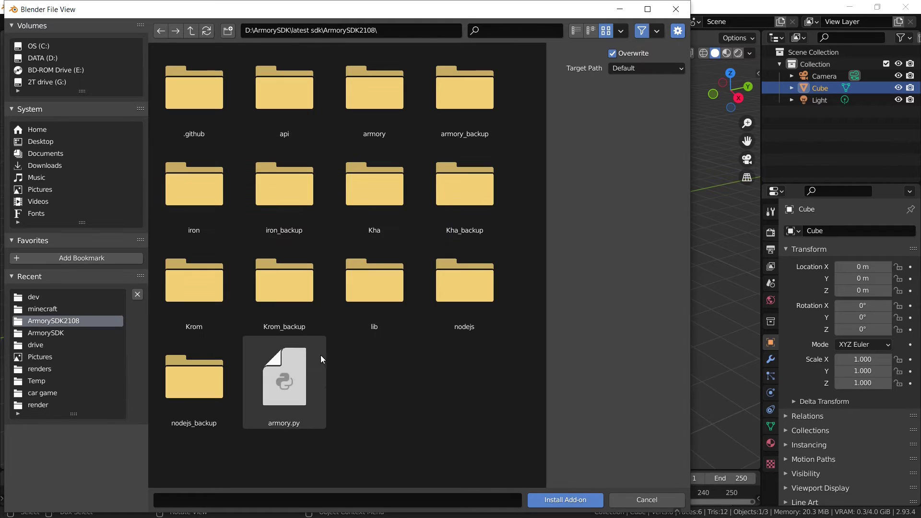
click(290, 378)
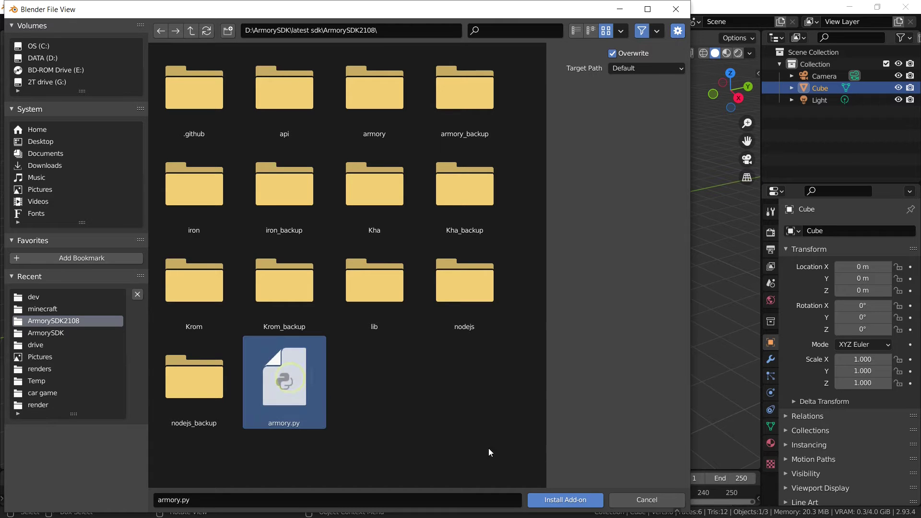
click(561, 501)
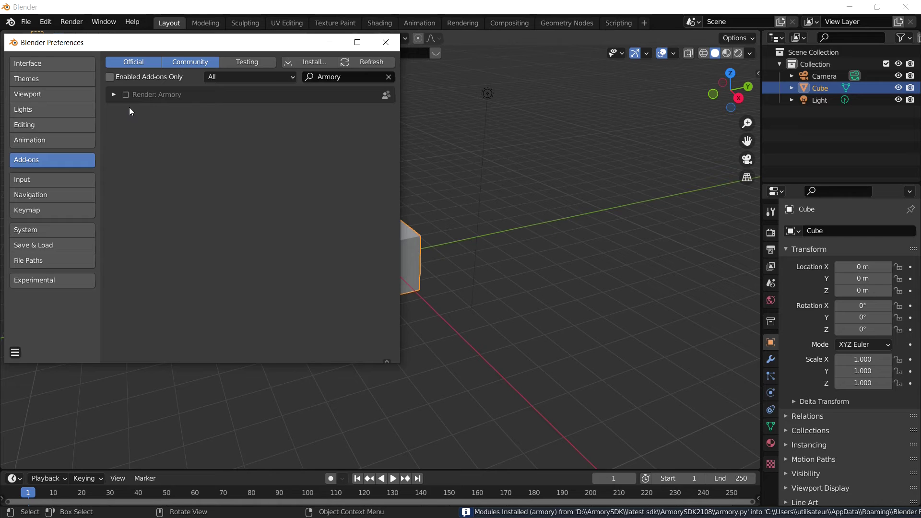
Enable the Render: Armory add-on, expand its details and show its advanced settings.
click(125, 95)
click(113, 94)
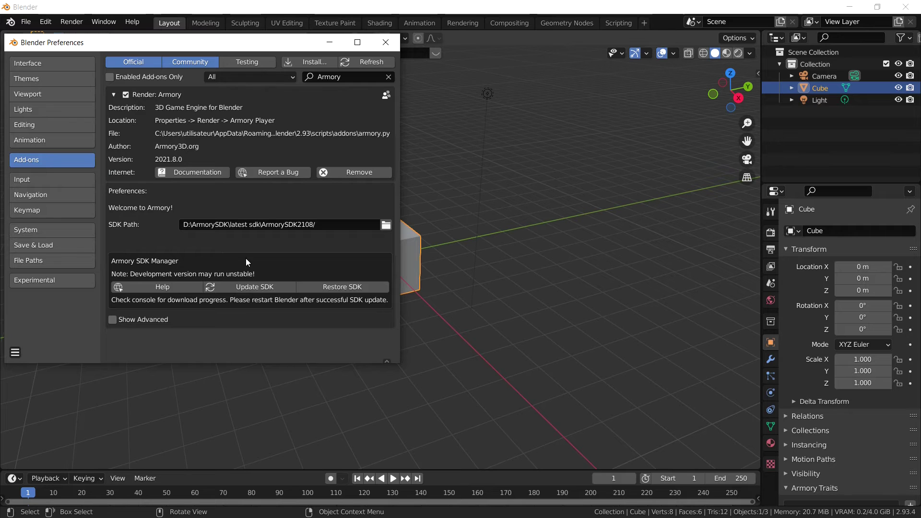
click(144, 319)
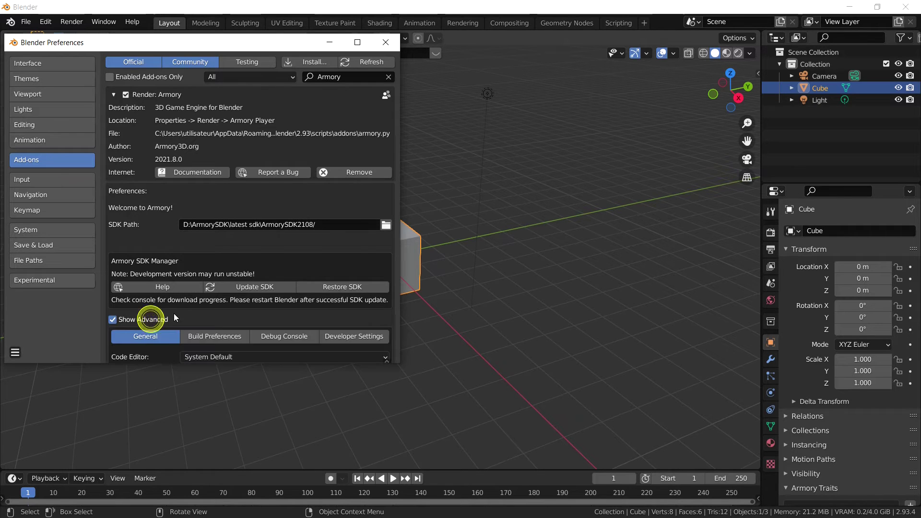
Examine the Armory add-on's advanced settings, SDK path, and the Armory panels in the object and render properties.
scroll(174, 313, down, 5)
scroll(876, 350, down, 6)
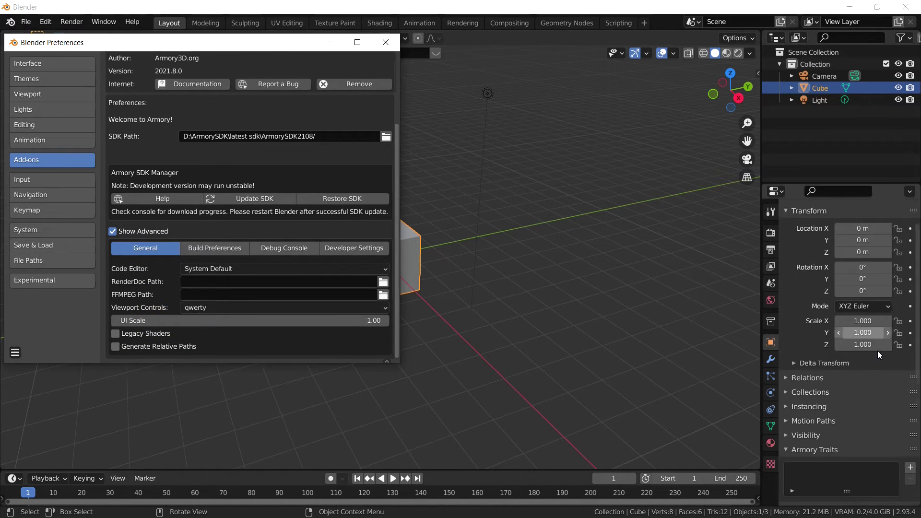
scroll(861, 449, down, 4)
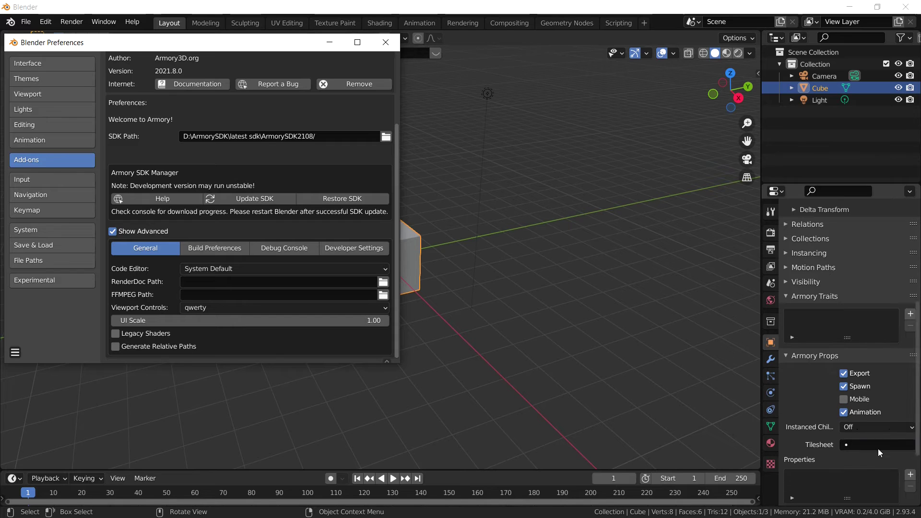
scroll(841, 359, up, 4)
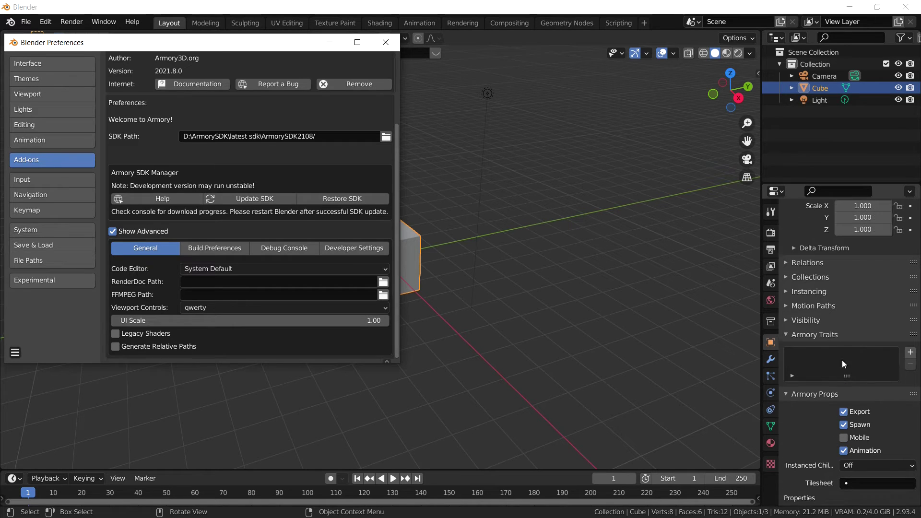
click(769, 233)
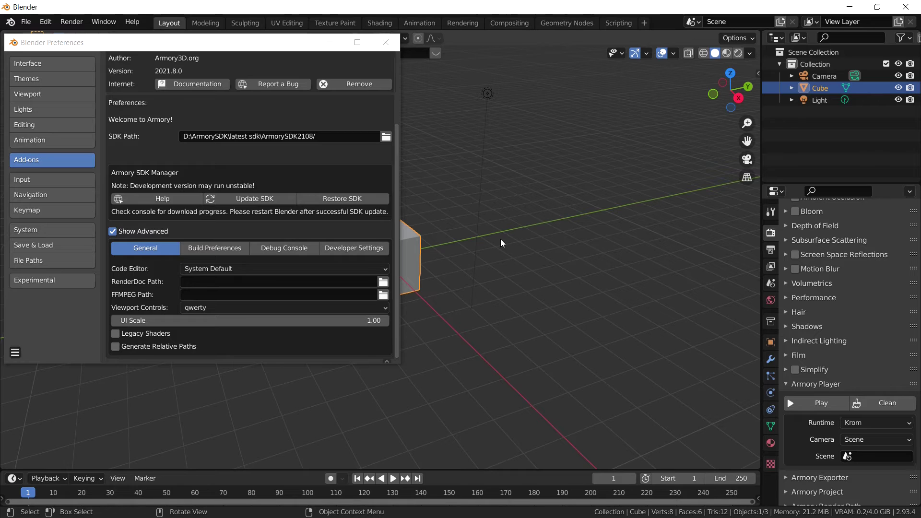
scroll(346, 229, up, 2)
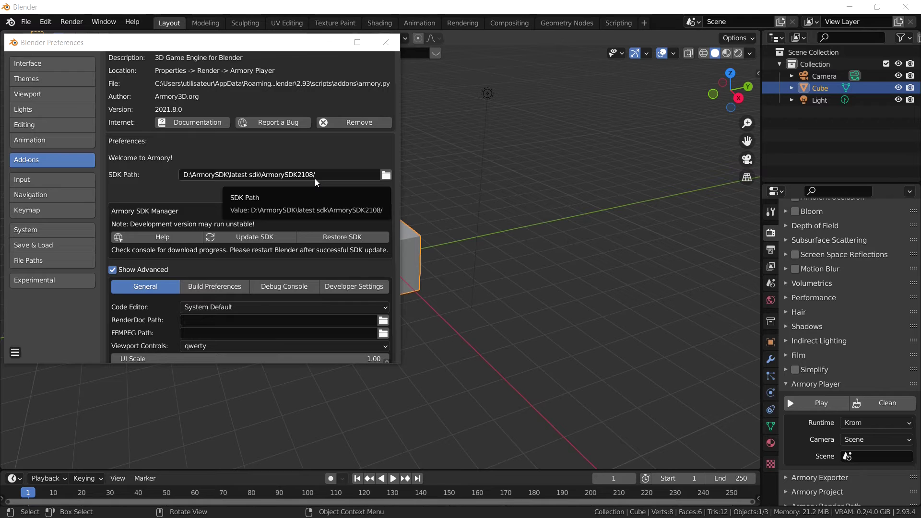
click(386, 174)
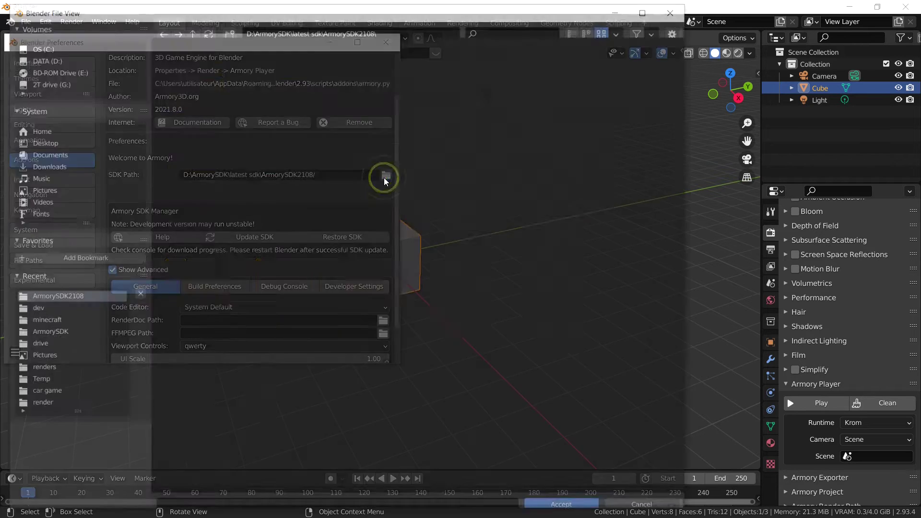
click(191, 30)
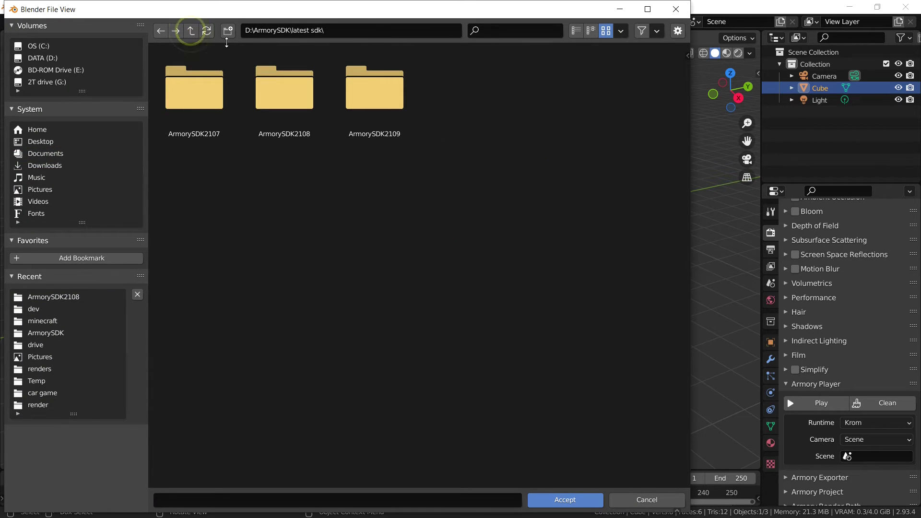
click(641, 499)
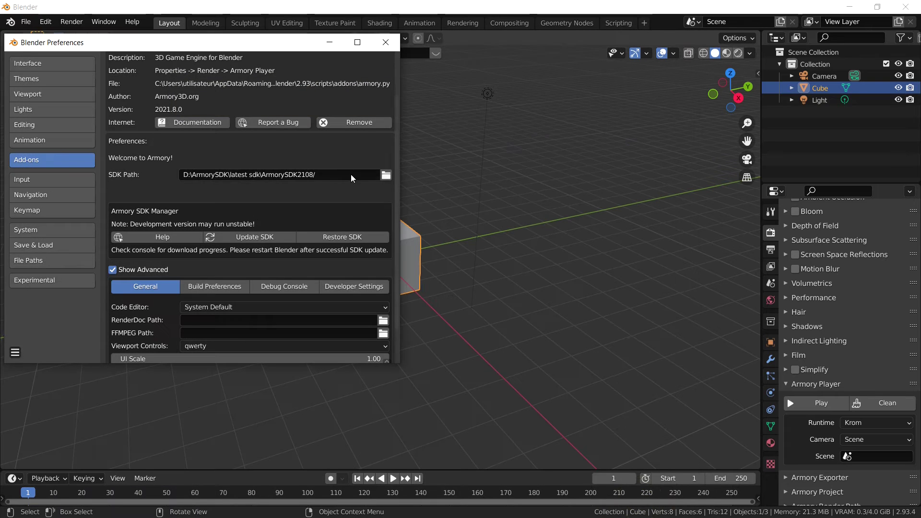
Remove the Armory add-on that was installed from ArmorySDK2108.
click(361, 126)
click(302, 180)
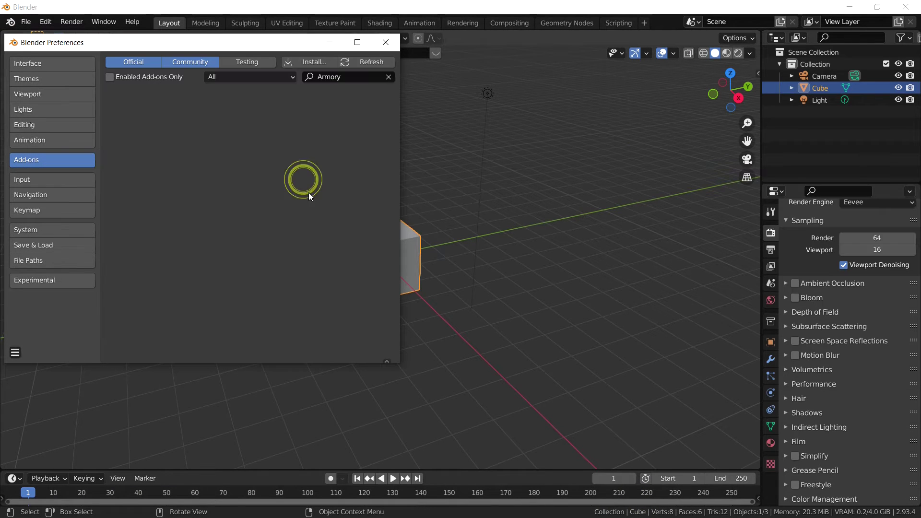
Install armory.py from D:\ArmorySDK\latest sdk\ArmorySDK2109\ArmorySDK, enable the Armory add-on and expand its details.
click(307, 62)
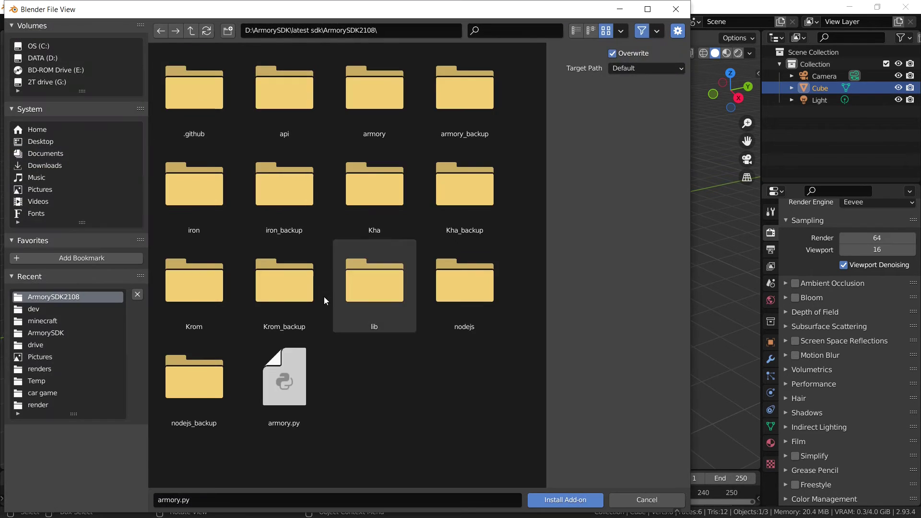
click(191, 30)
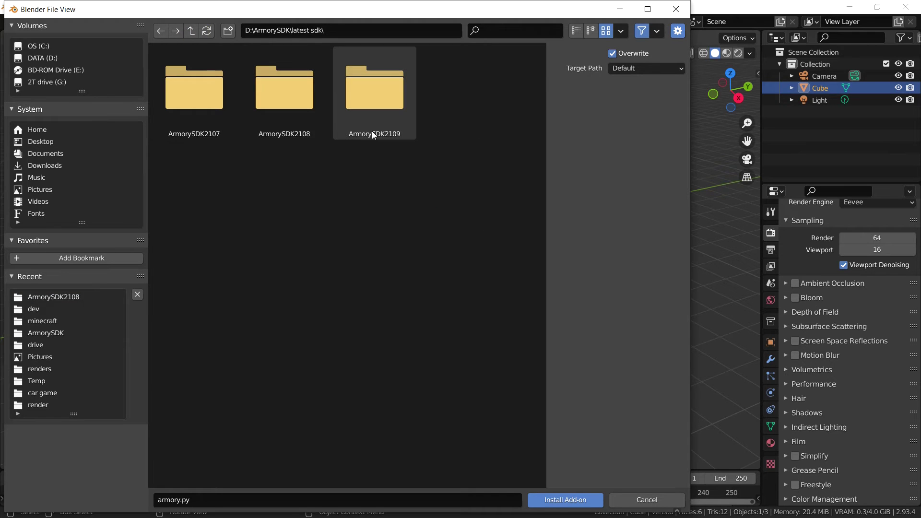
double_click(391, 119)
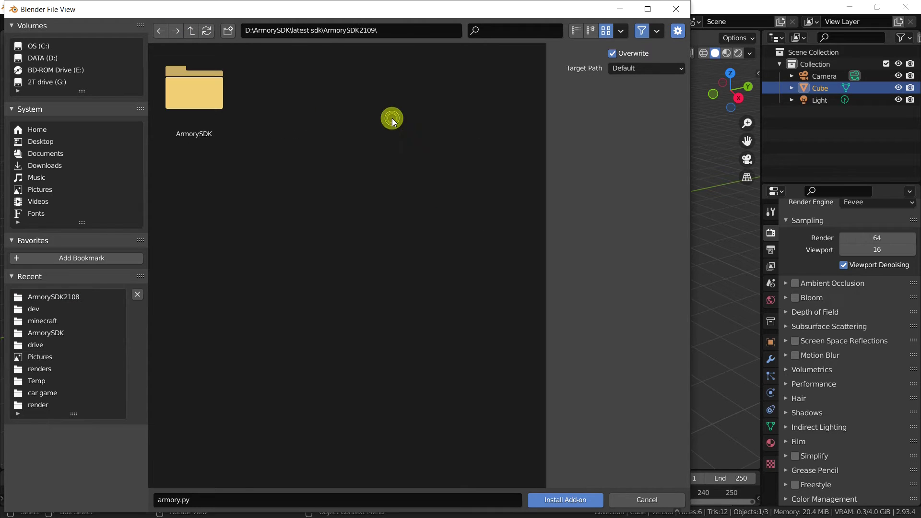
double_click(176, 87)
click(288, 378)
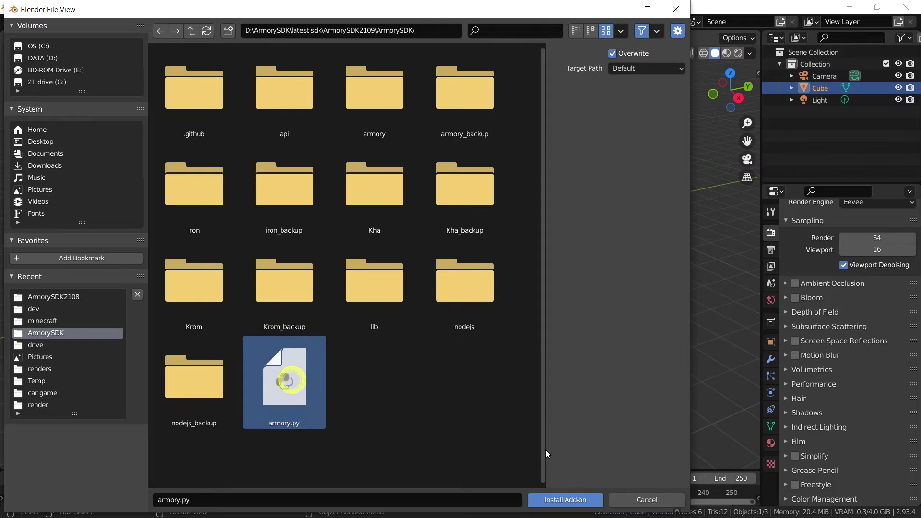
click(566, 500)
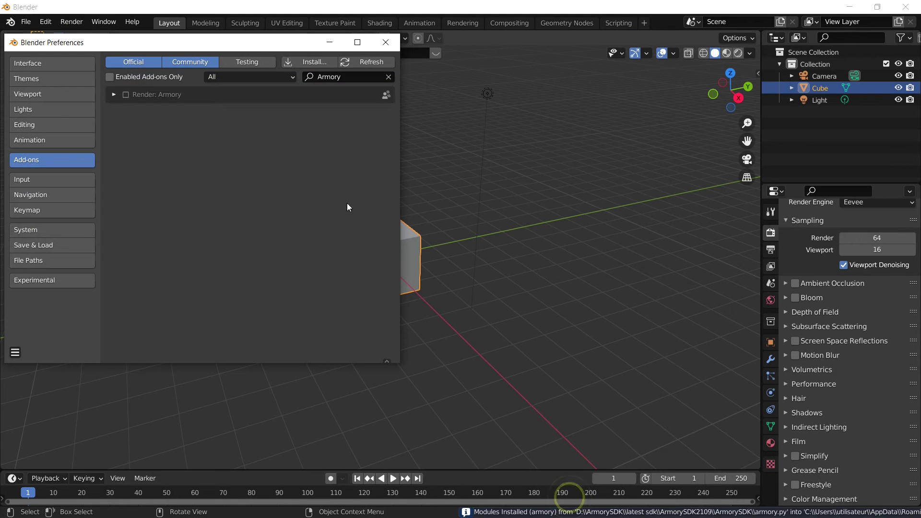
click(126, 96)
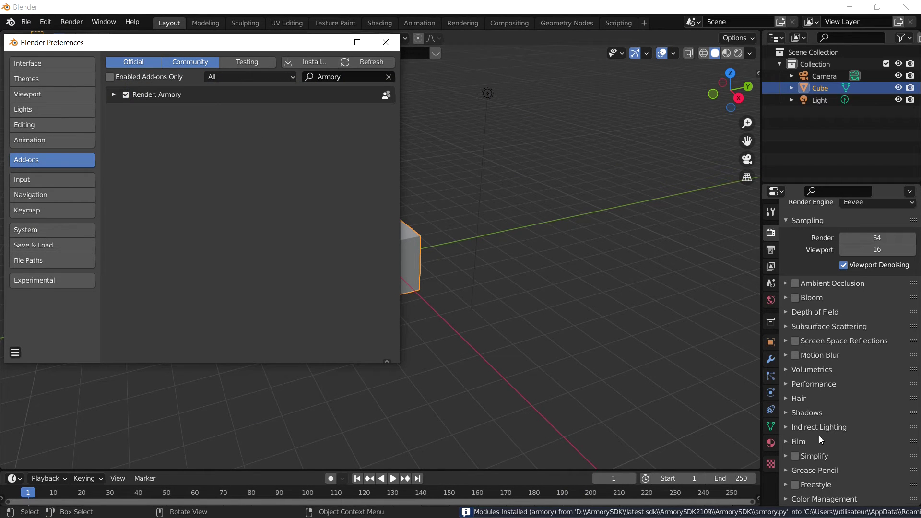
click(114, 96)
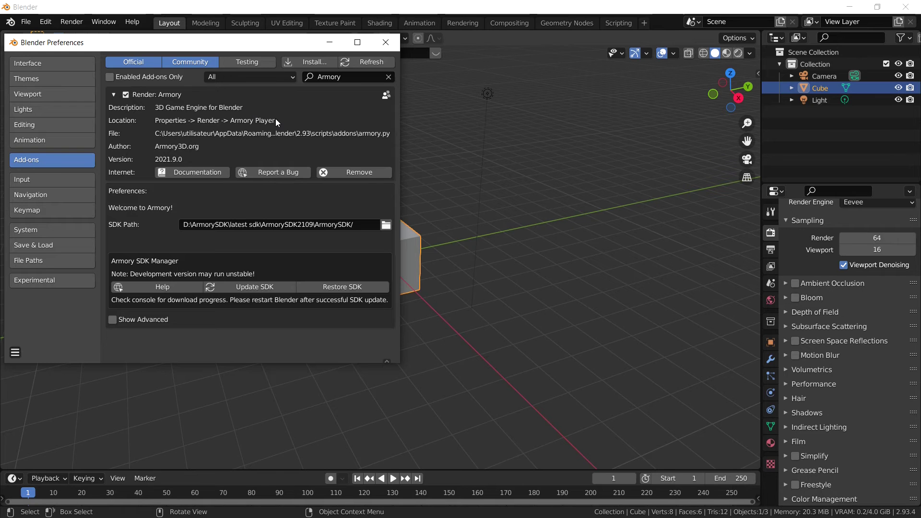
Remove the Armory add-on and disable its leftover entry under the missing script files.
click(365, 171)
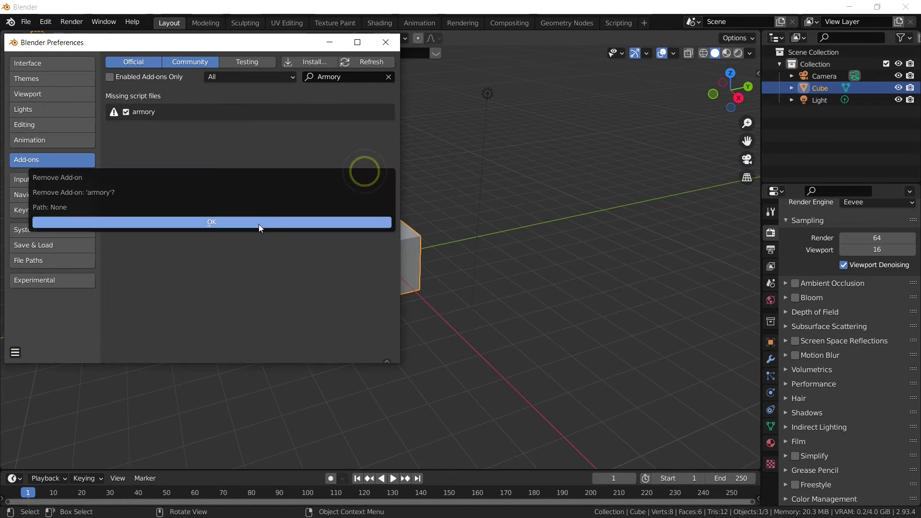
click(258, 223)
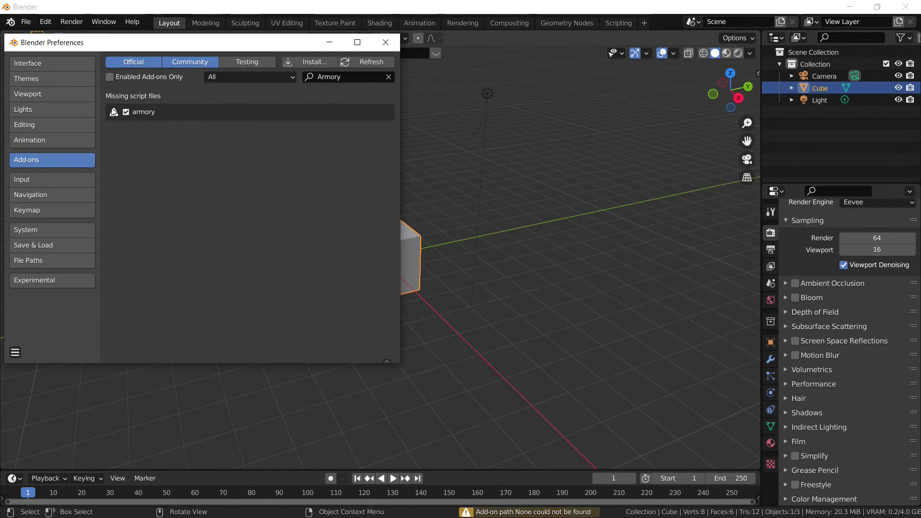
click(125, 111)
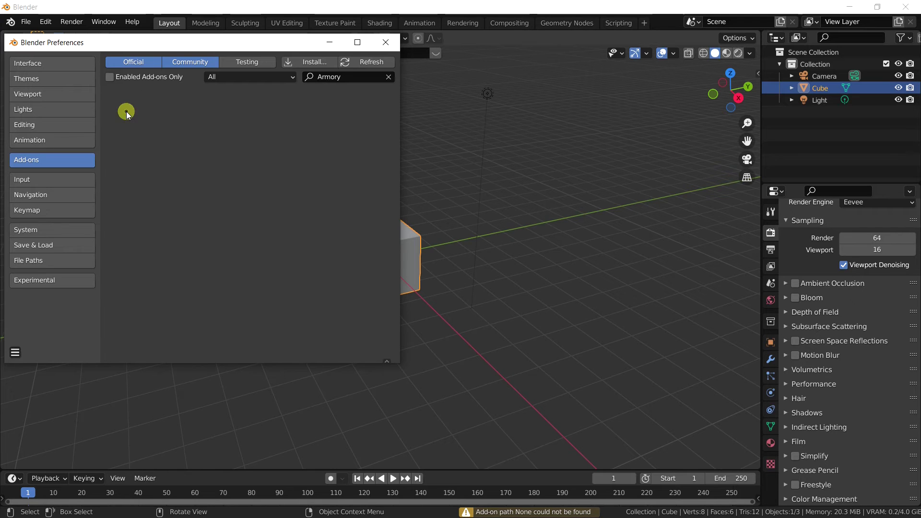
Install the add-on file armory.py from D:\ArmorySDK\latest sdk\ArmorySDK2108.
click(310, 62)
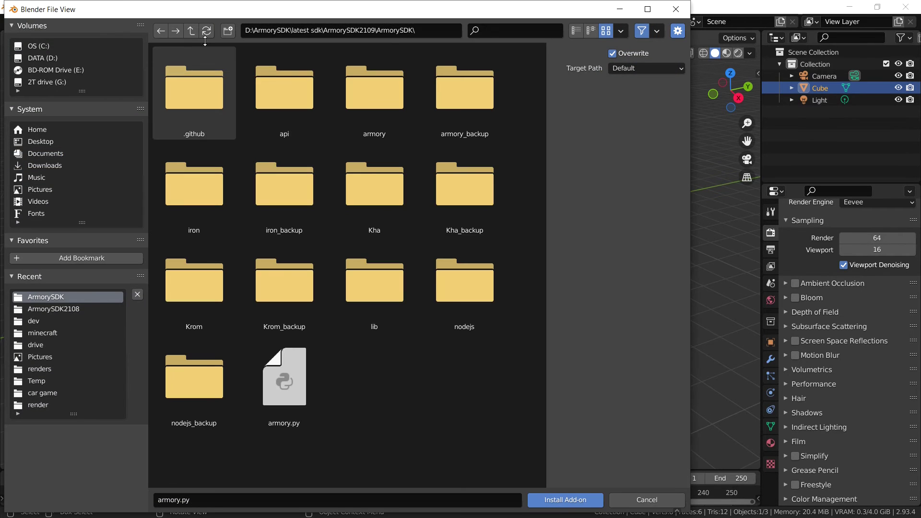
click(190, 32)
click(190, 35)
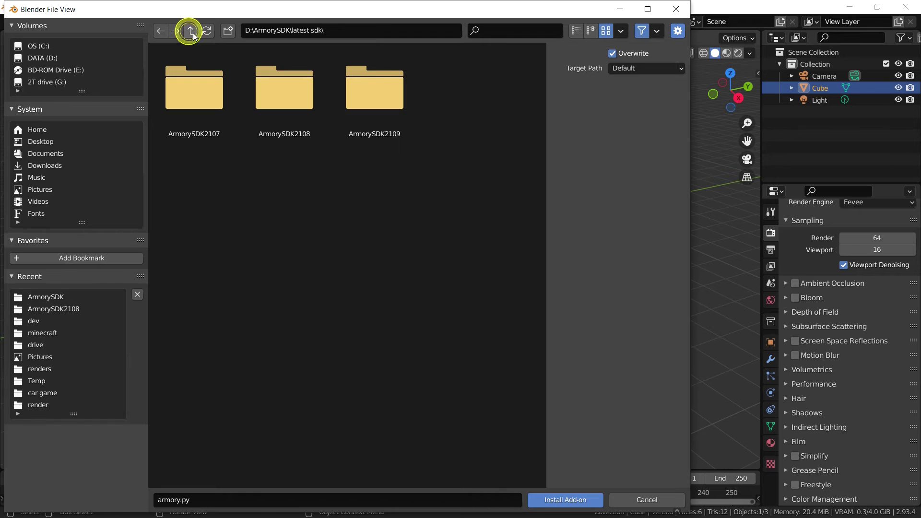
double_click(280, 110)
click(288, 424)
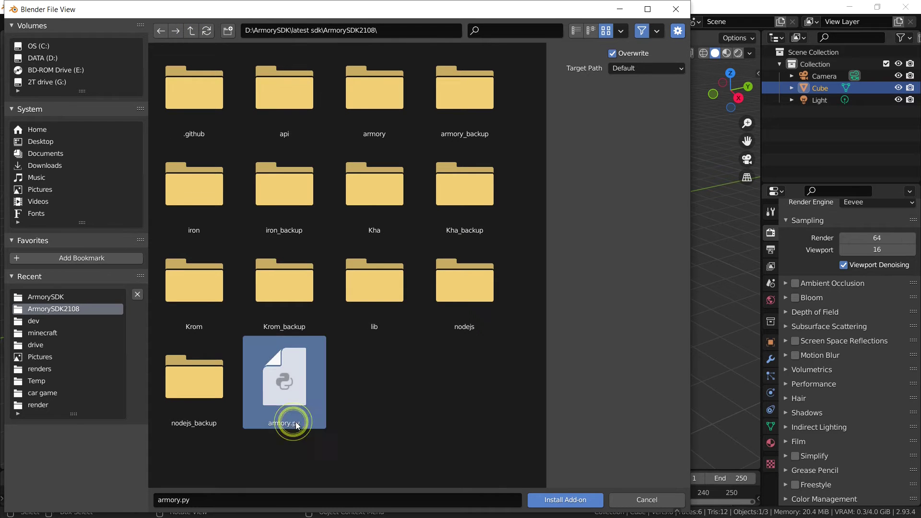
click(551, 499)
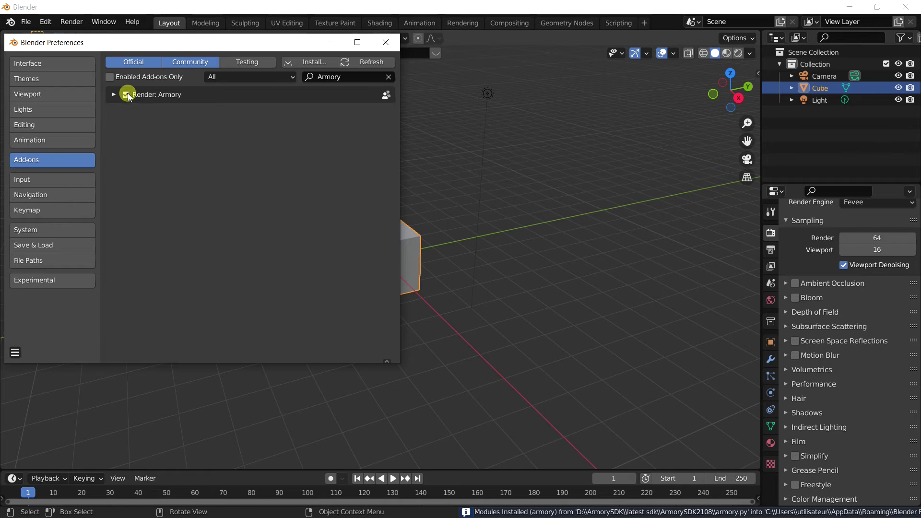
Enable the Render: Armory add-on, expand its details and bring the Armory Player settings into view.
click(126, 94)
click(114, 95)
scroll(872, 391, down, 5)
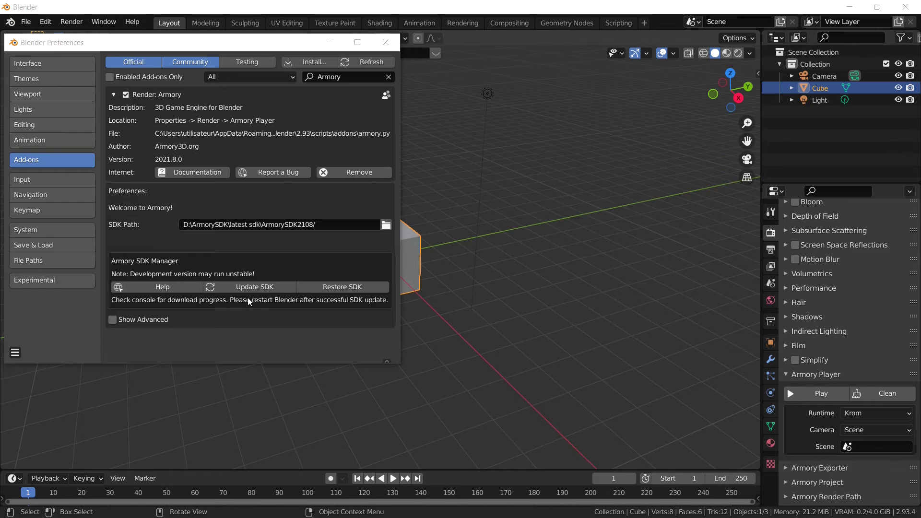
Start an update of the Armory SDK, close the preferences and show the system console to follow the download.
click(259, 289)
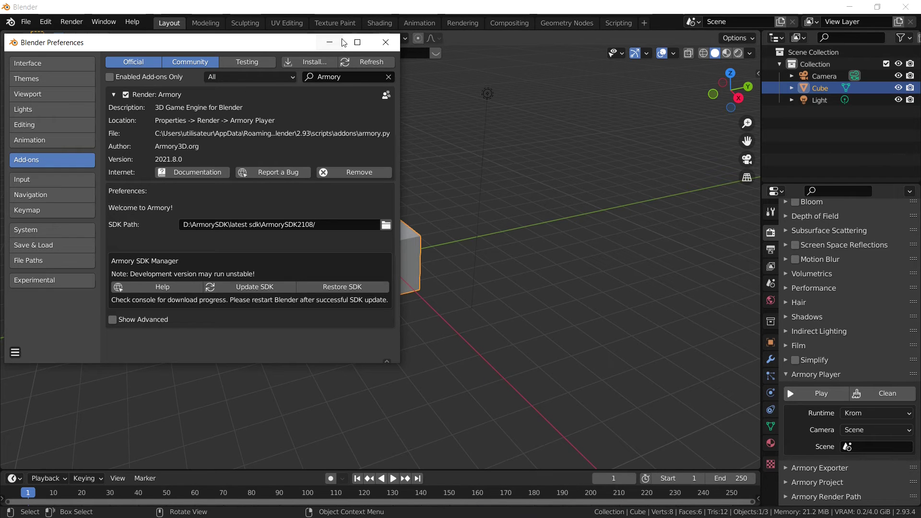
click(386, 42)
click(104, 22)
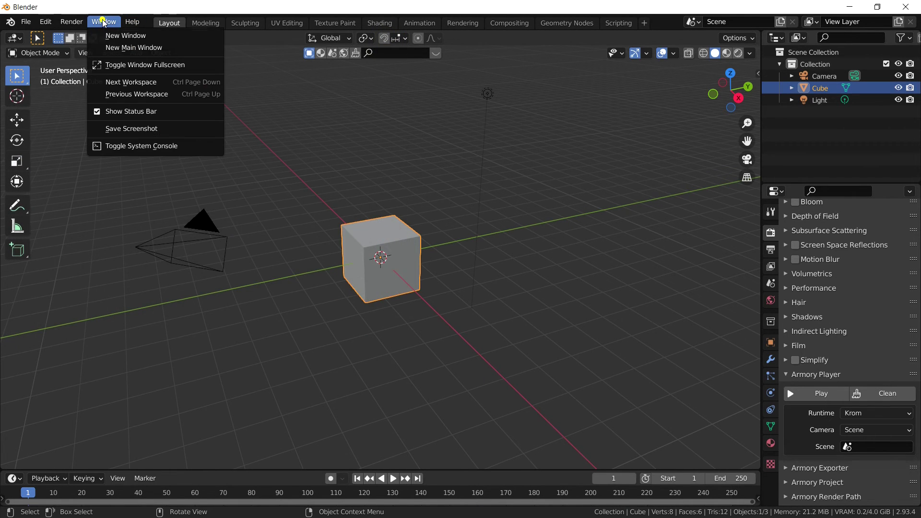
click(134, 146)
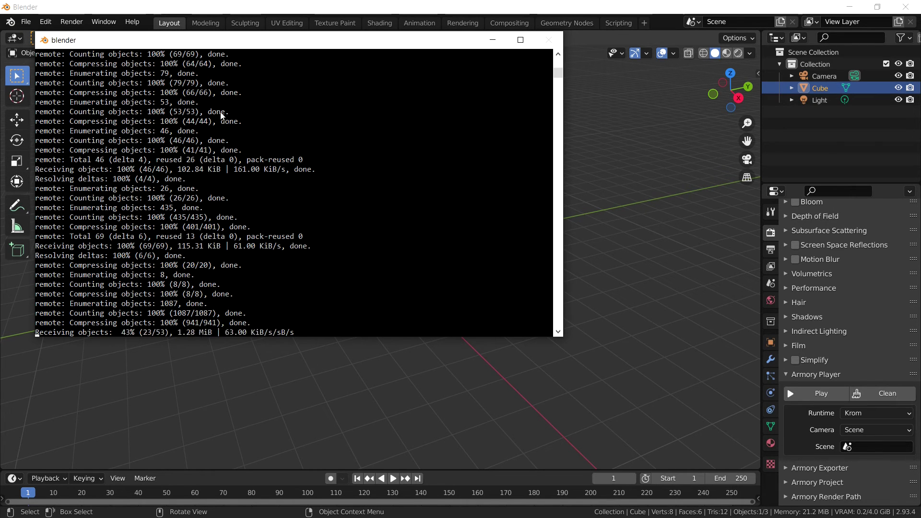
Switch to Chrome, search the web for git, view the download page at git-scm.com and close it.
key(super)
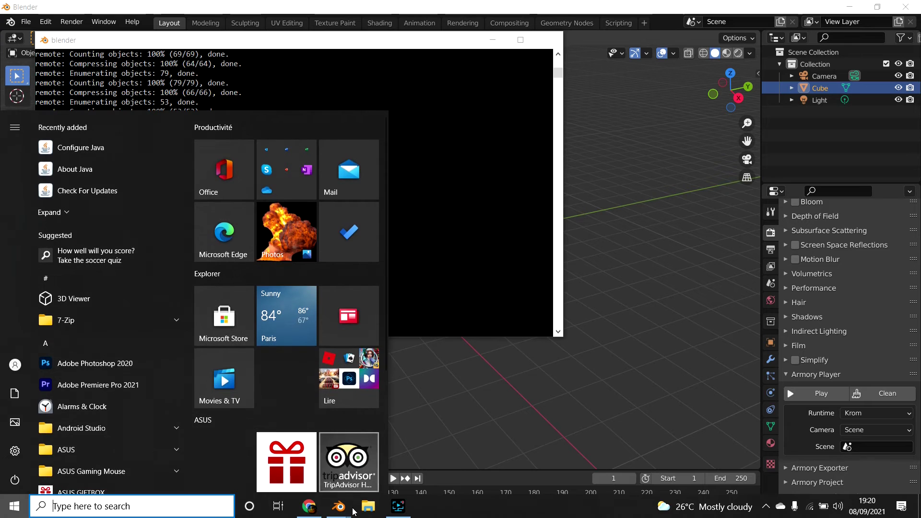
click(309, 506)
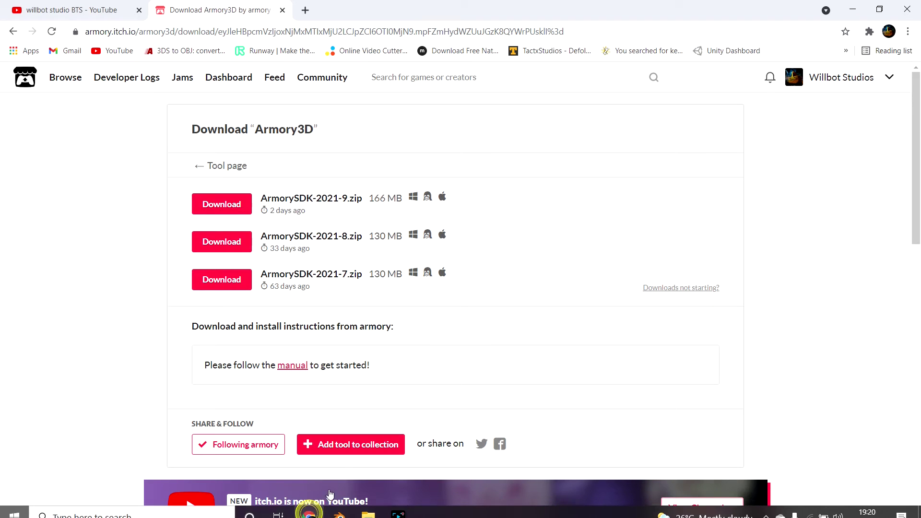
click(305, 10)
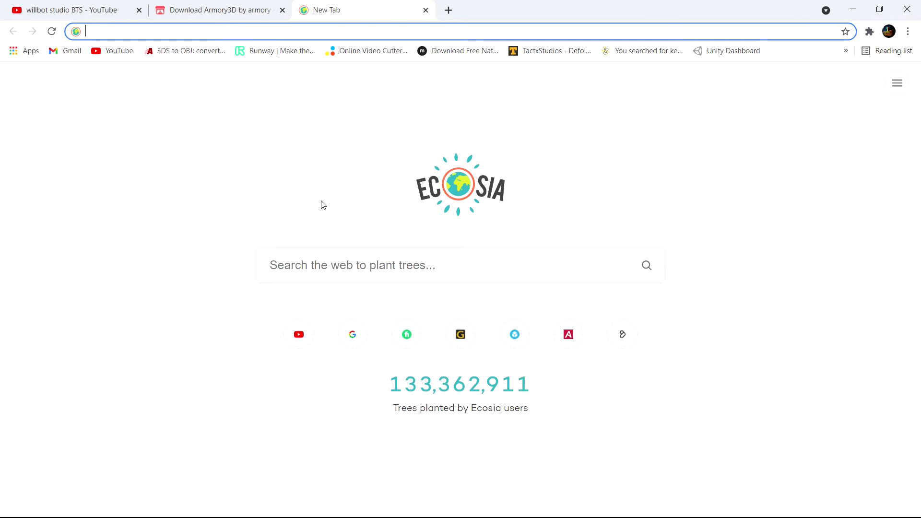
text(git)
key(Return)
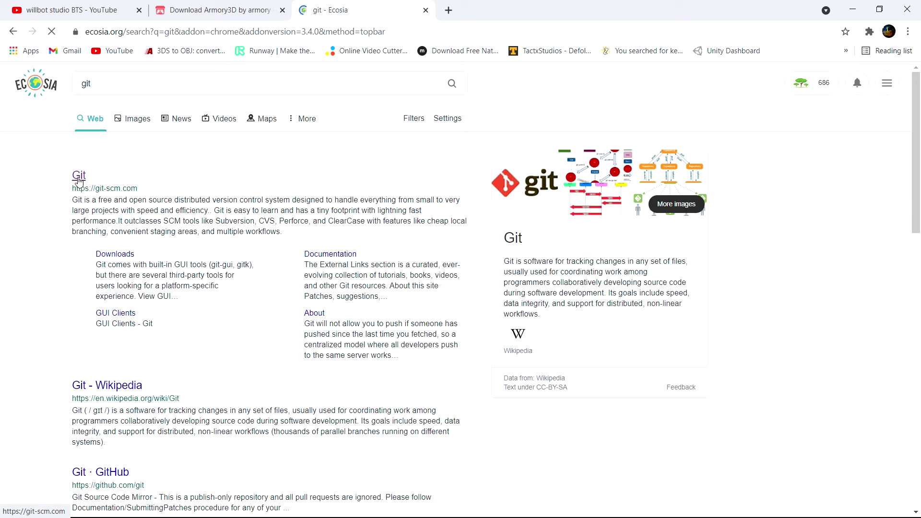
click(79, 177)
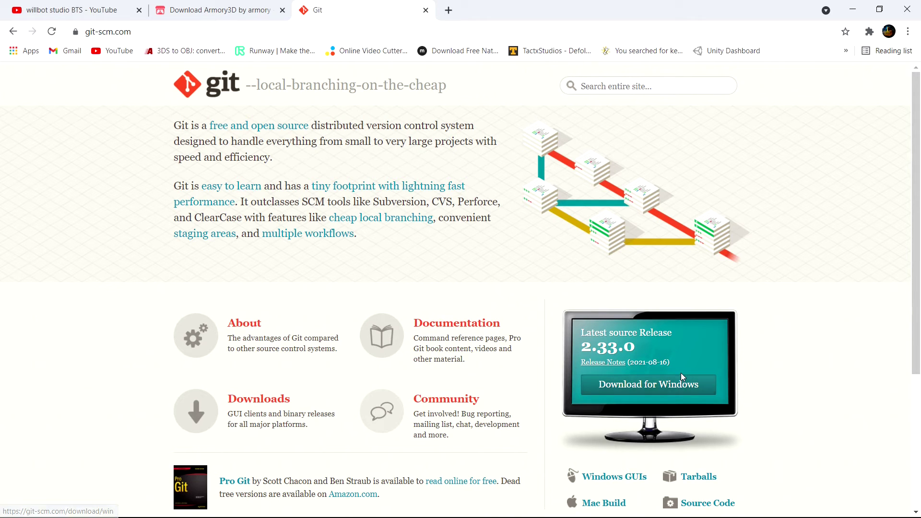
click(426, 11)
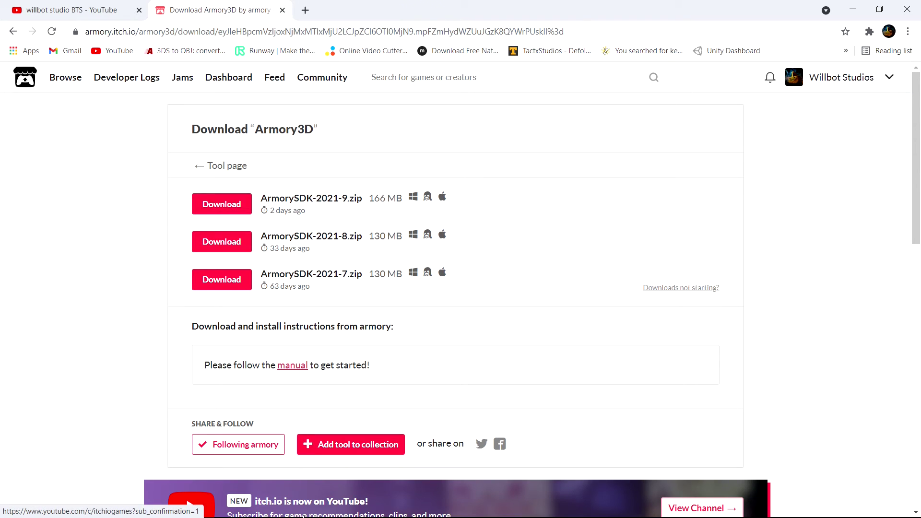
Switch back to Blender's main window and reopen the preferences with the Armory add-on details.
key(super)
mouse_move(338, 506)
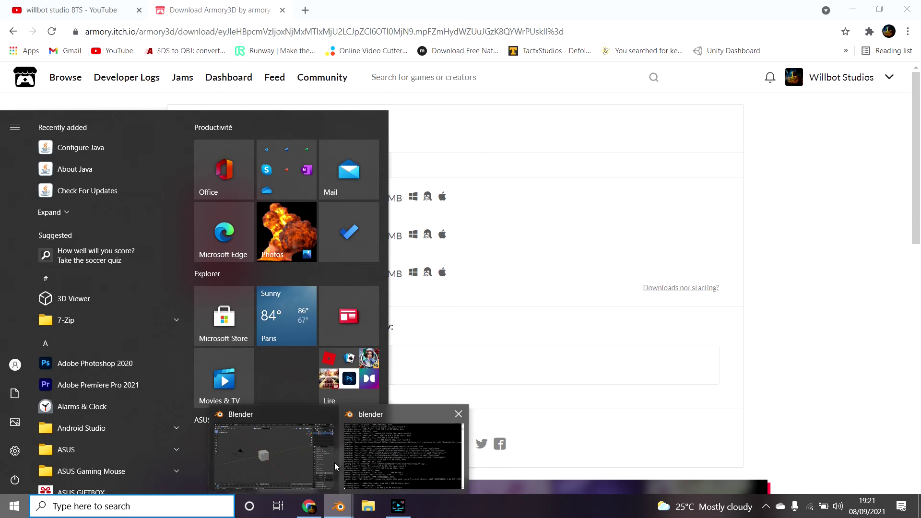
click(335, 463)
click(51, 25)
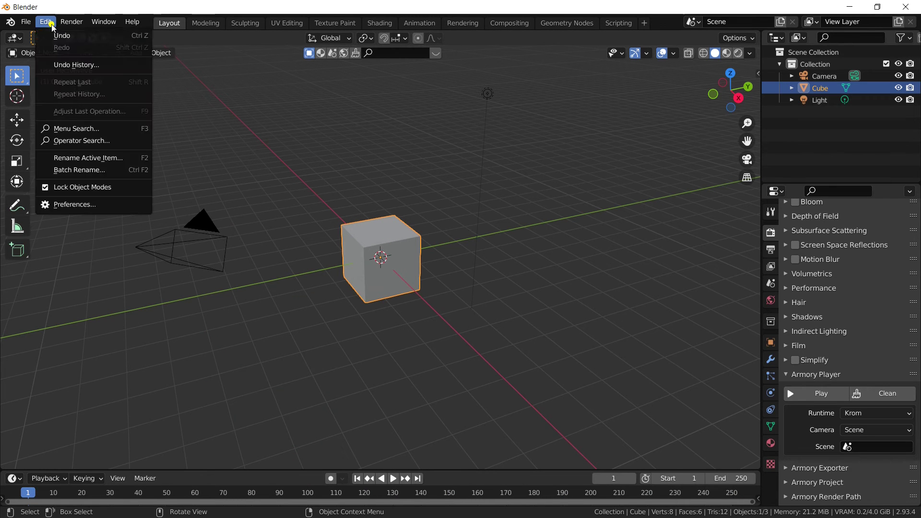
click(89, 205)
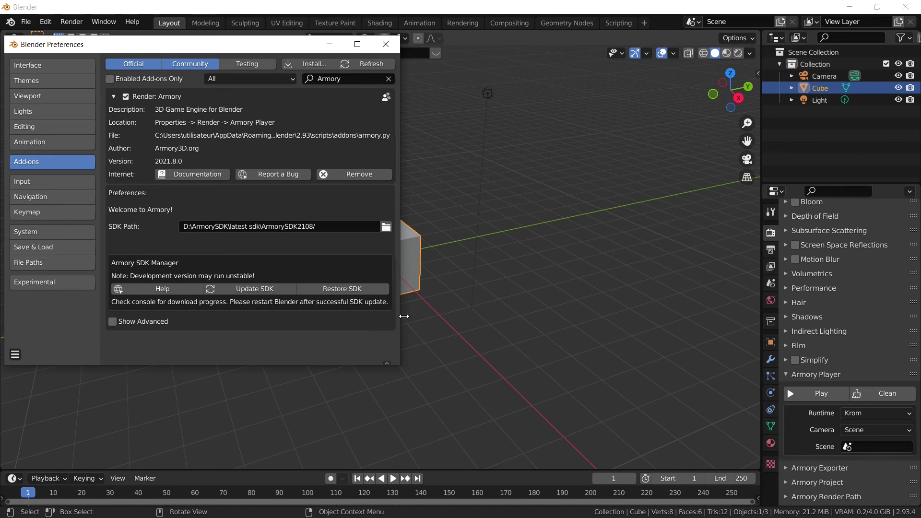
Bring the system console to the front and place it beside the preferences to monitor the SDK download.
key(super)
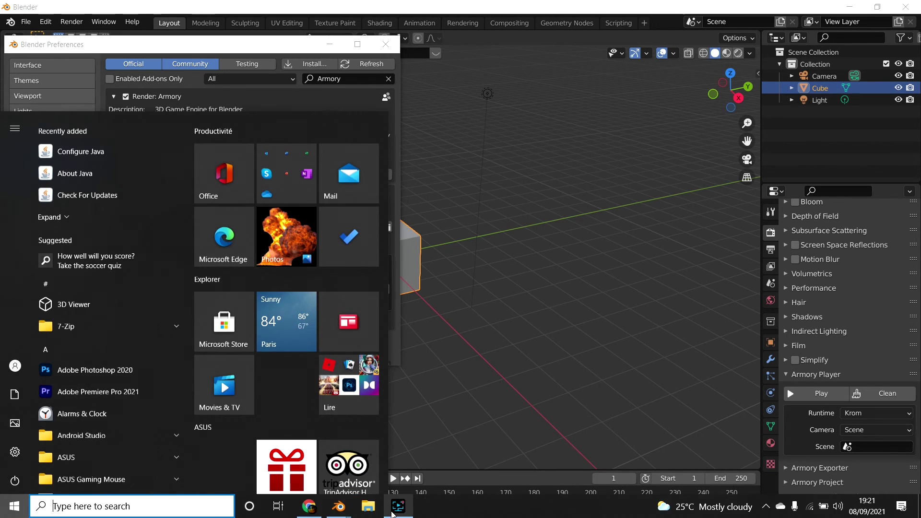
mouse_move(339, 513)
click(355, 451)
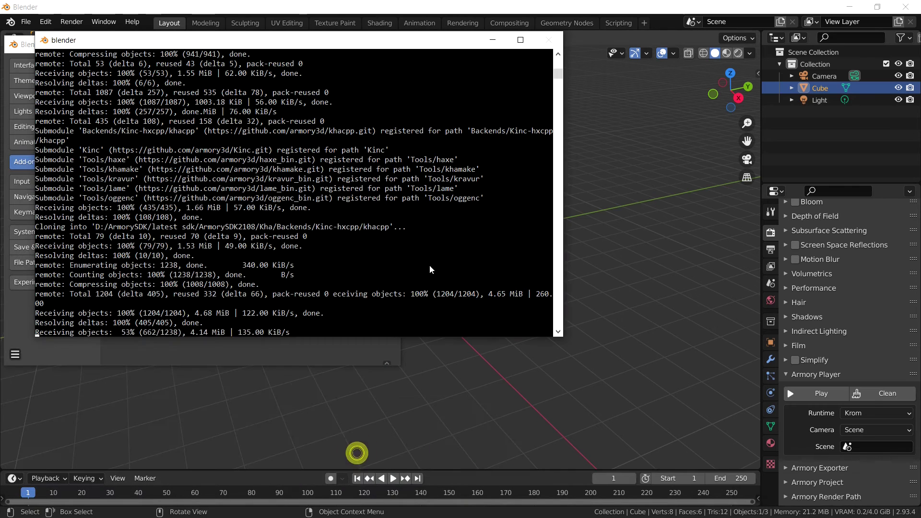
drag(192, 43, 542, 42)
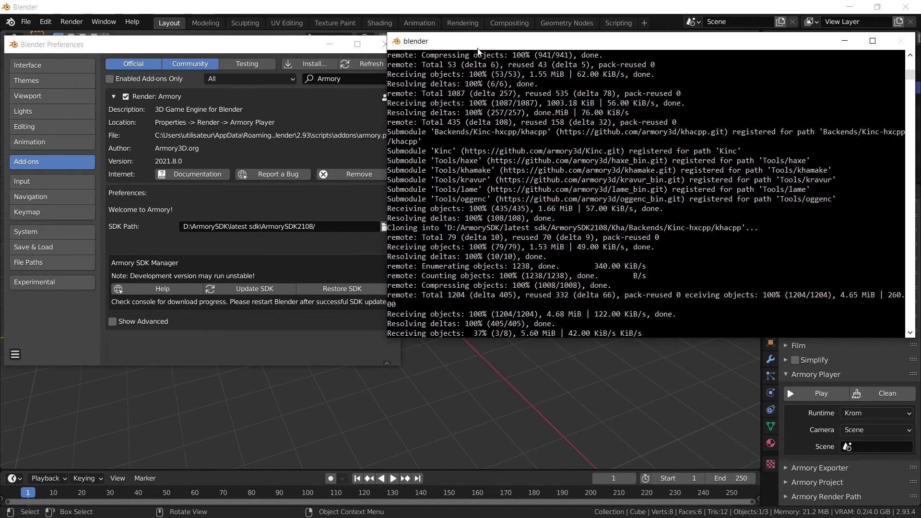
drag(473, 47, 490, 43)
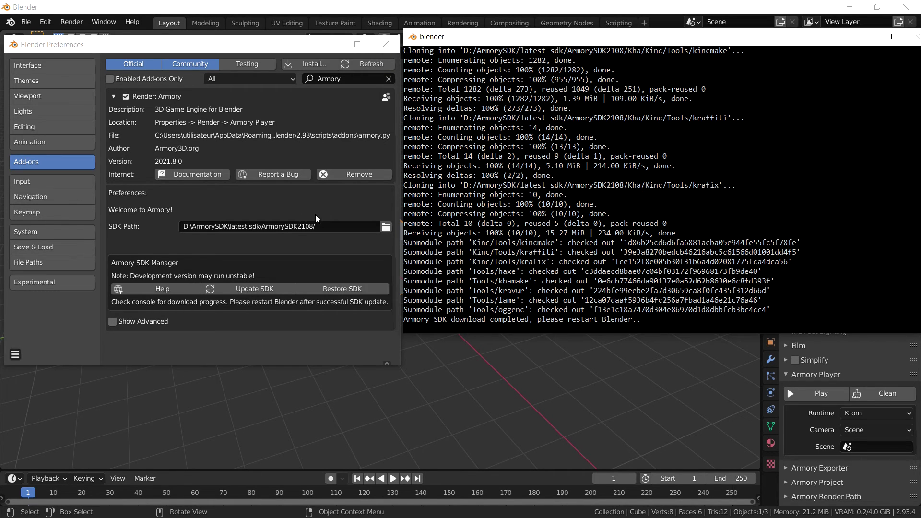
Close the preferences, quit Blender without saving, relaunch it and dismiss the splash screen.
click(385, 50)
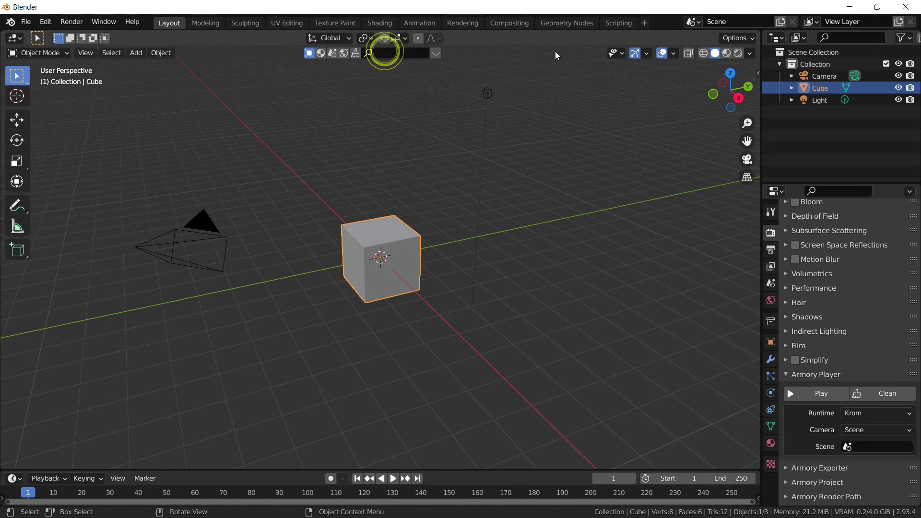
click(905, 7)
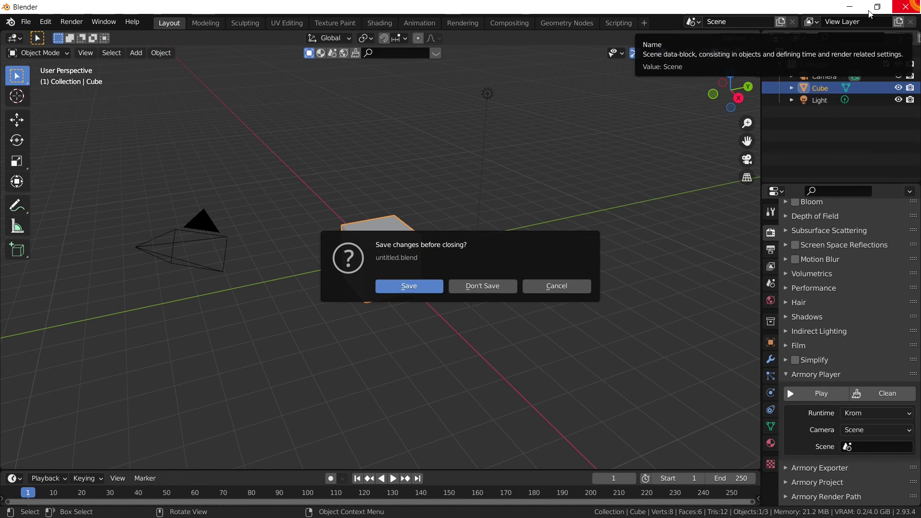
click(482, 284)
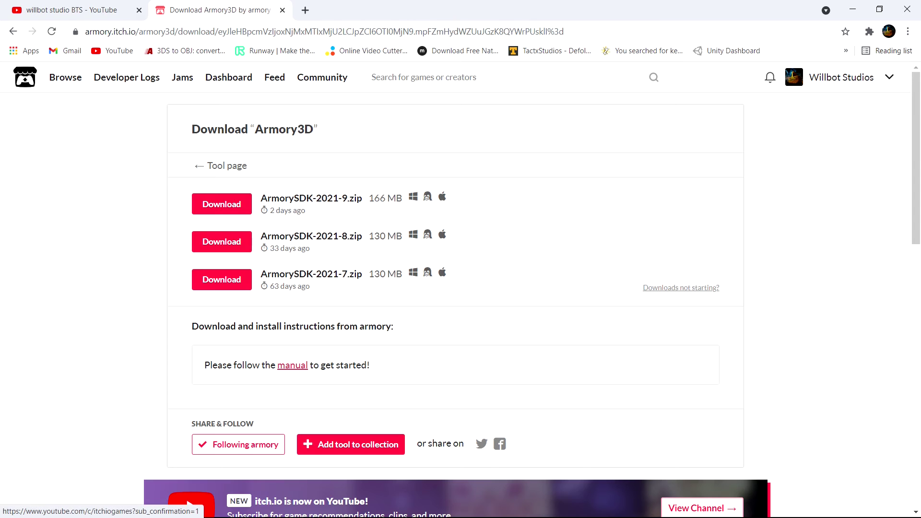
key(super)
click(339, 508)
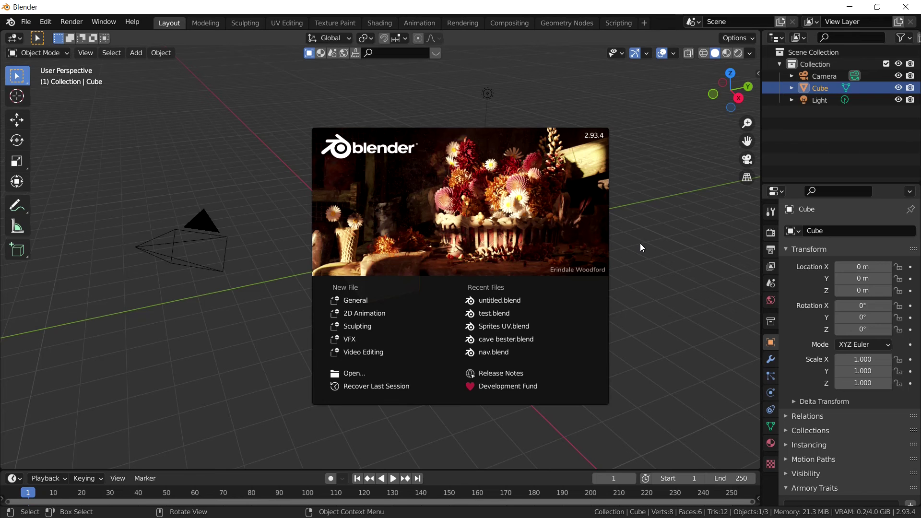
click(642, 243)
Check the Armory panels in the cube's object properties and in the render properties.
scroll(838, 431, down, 4)
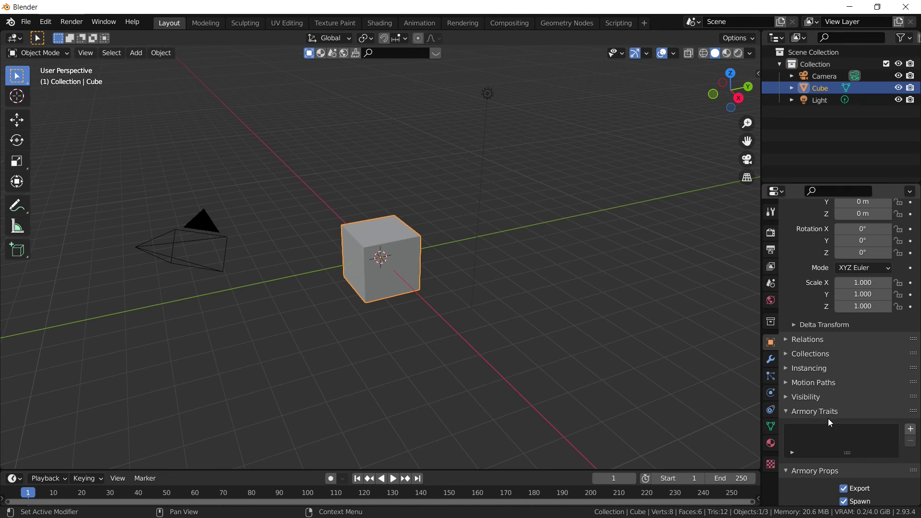
scroll(838, 441, down, 1)
click(770, 233)
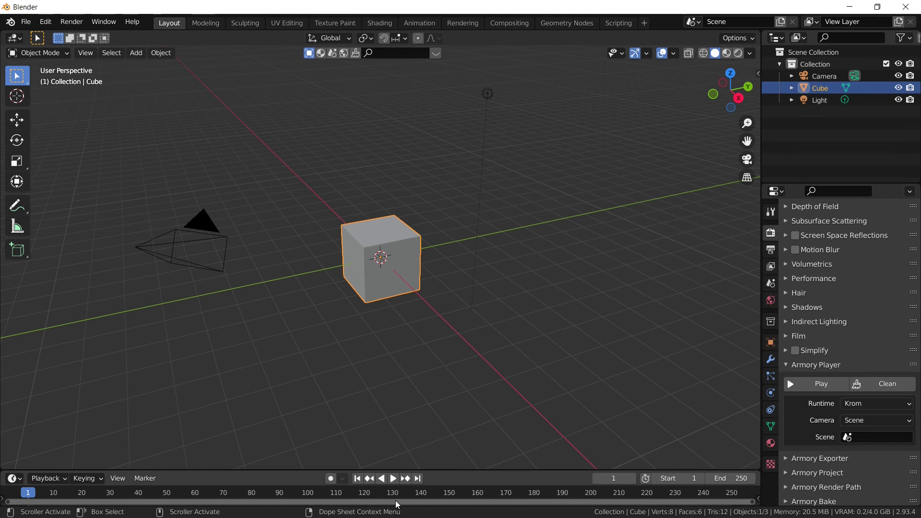
Search the add-ons preferences for "armo", check the Armory add-on's version and SDK path, and close the preferences.
click(45, 21)
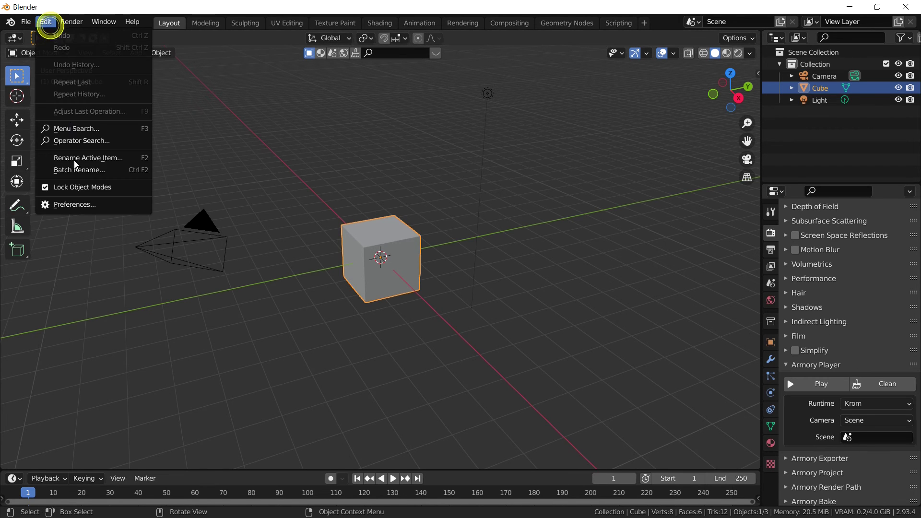
click(84, 205)
click(323, 77)
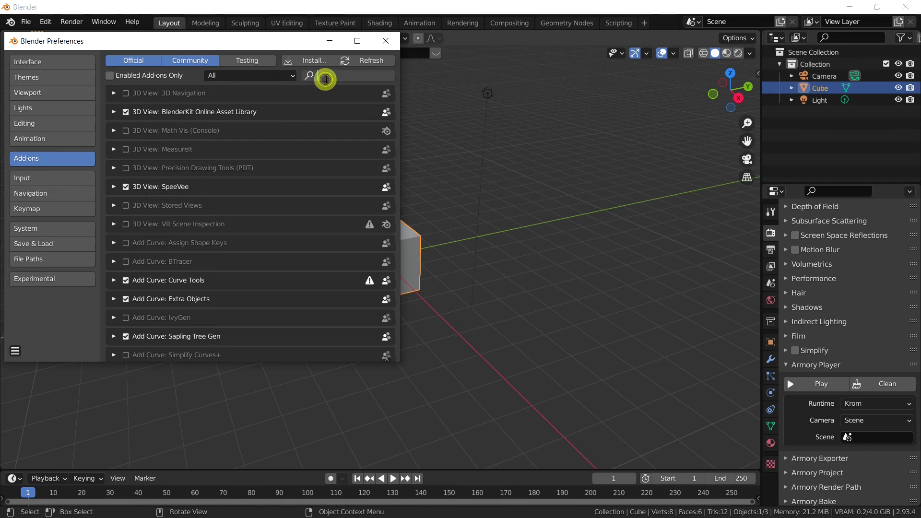
text(armo)
click(158, 170)
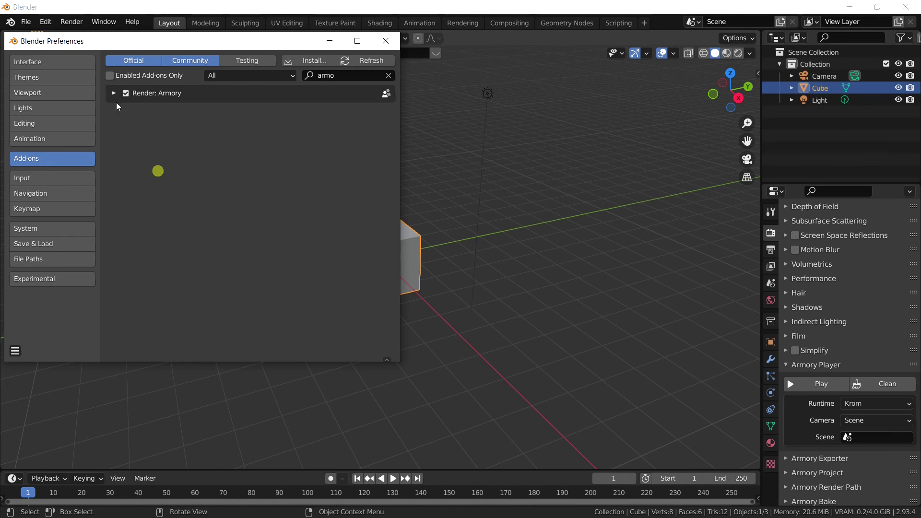
click(114, 93)
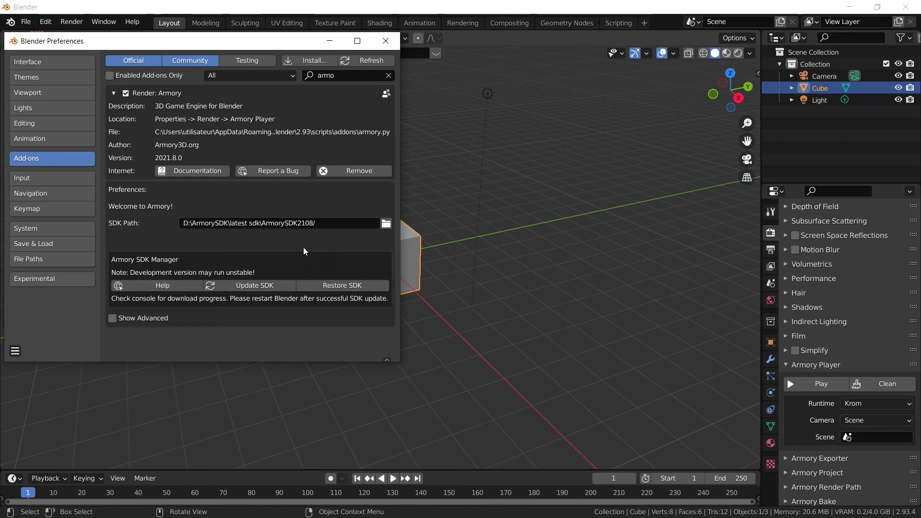
click(386, 40)
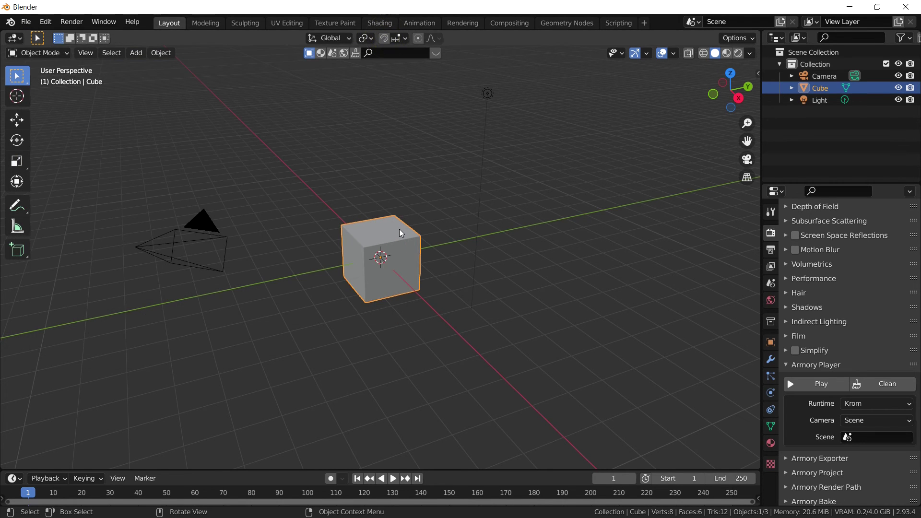
In the Scripting workspace, change the text editor to Armory's logic node editor and create a new node tree.
click(618, 22)
click(285, 37)
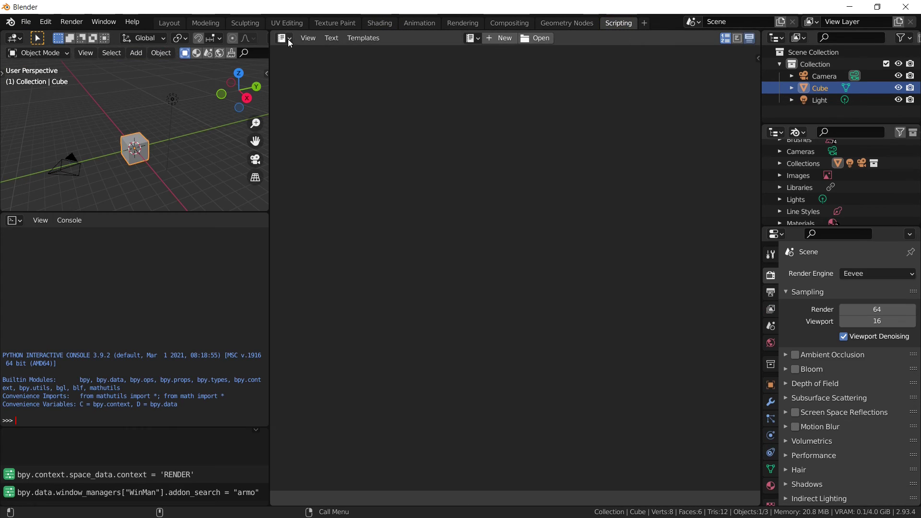
click(312, 123)
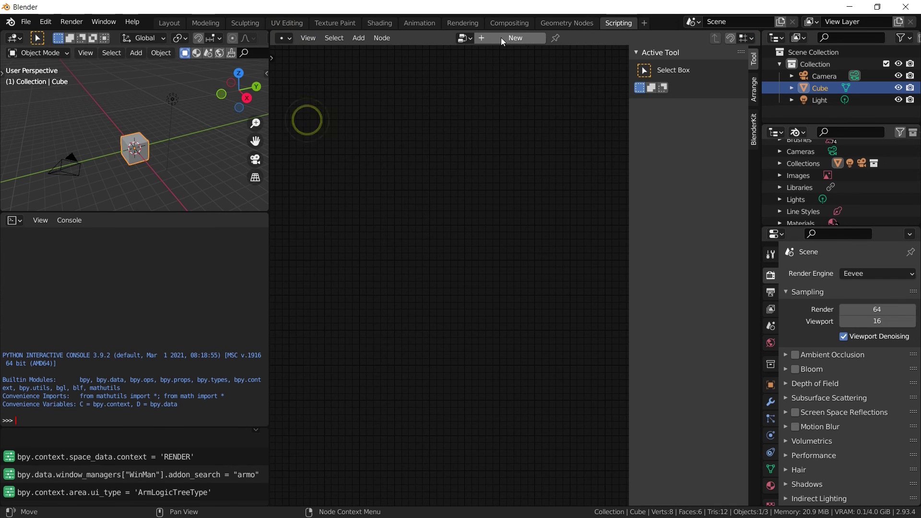
click(500, 37)
Look through the Navmesh category of logic nodes available to add, including Get Agent Data, without adding a node.
key(shift+a)
mouse_move(407, 169)
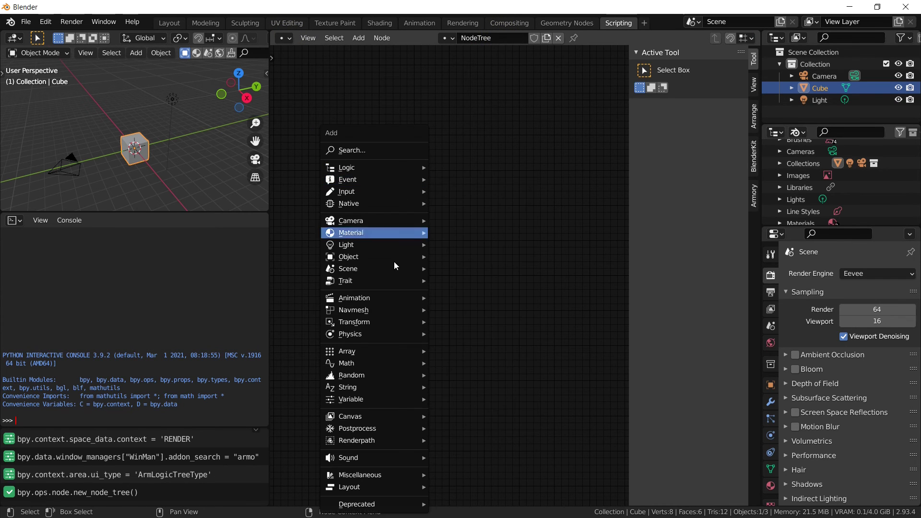
mouse_move(377, 311)
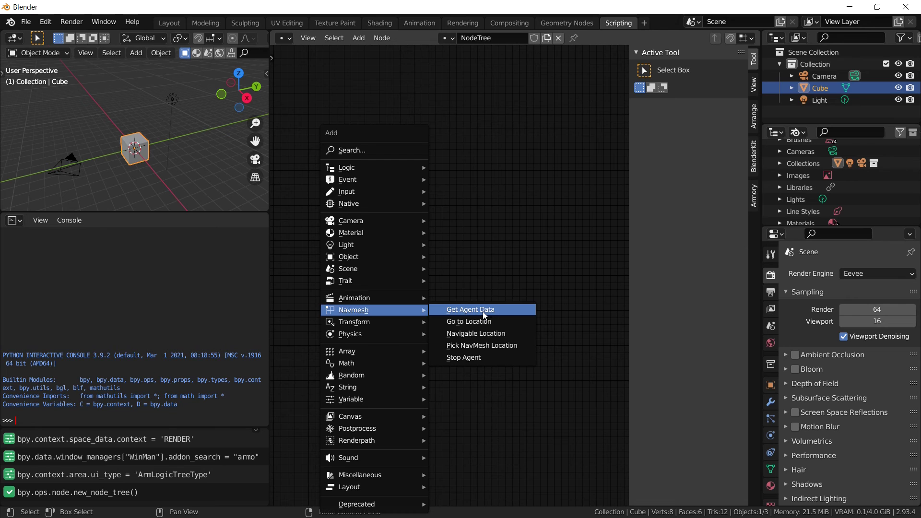
click(504, 250)
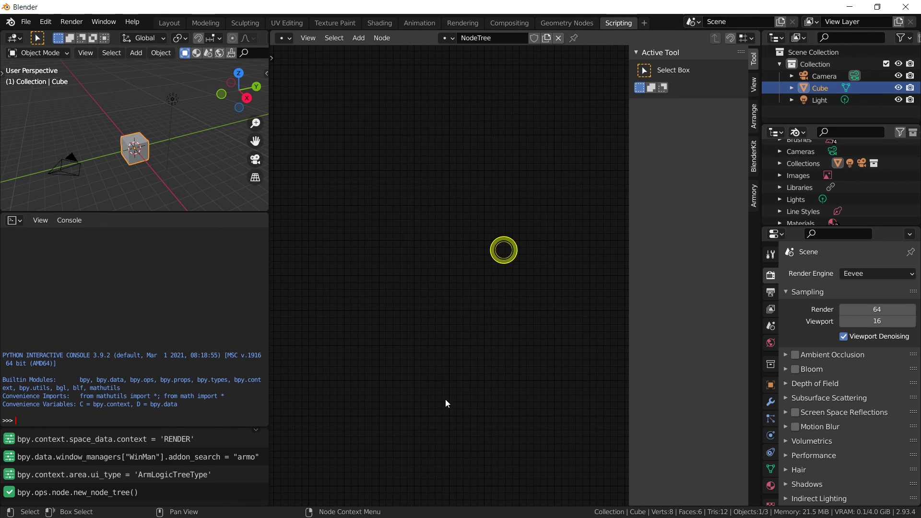
Switch to Chrome and open the release notes page of armory3d.org in a new tab.
key(super)
click(309, 506)
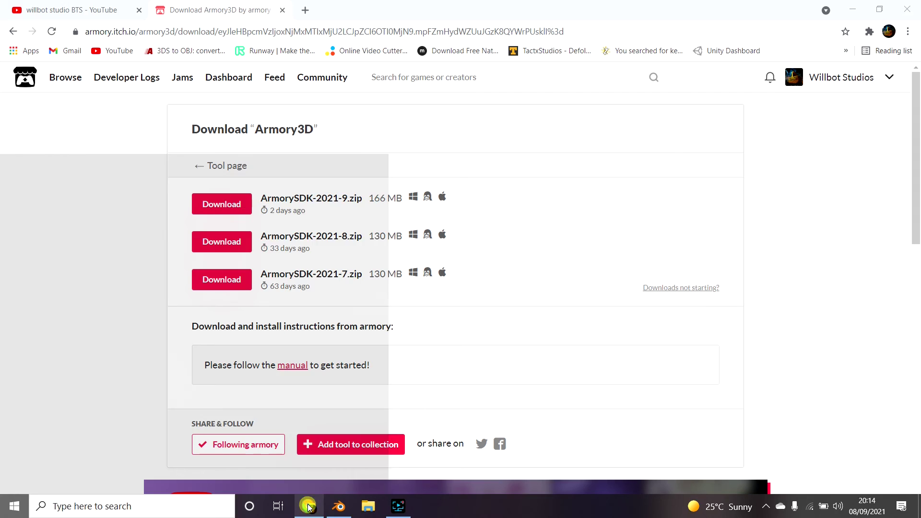
click(305, 13)
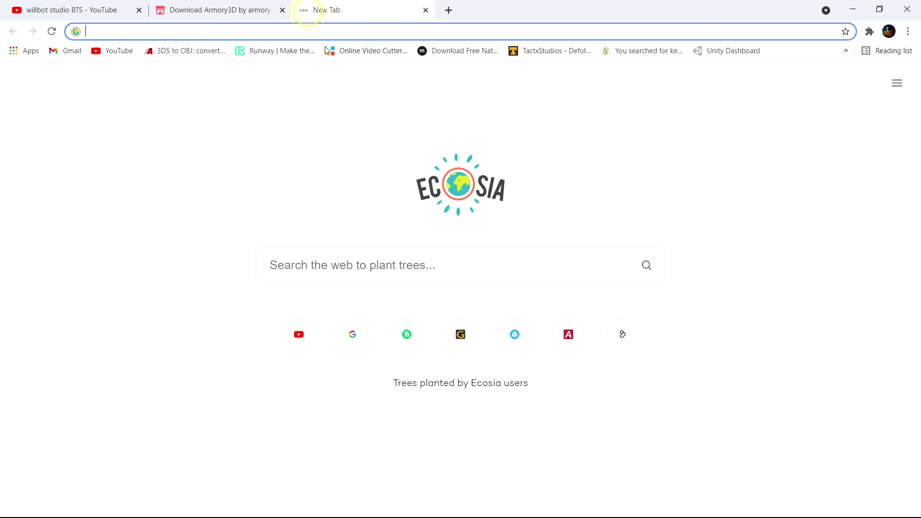
text(armory3d.org)
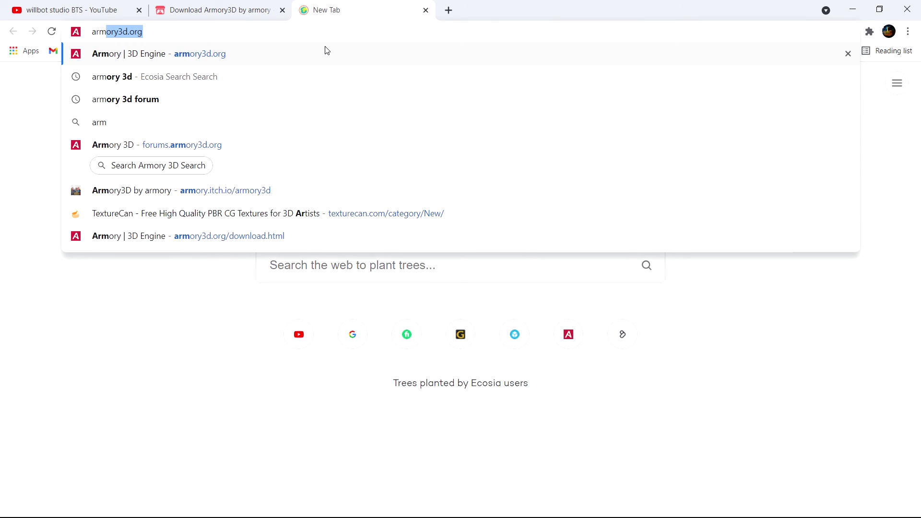
click(238, 53)
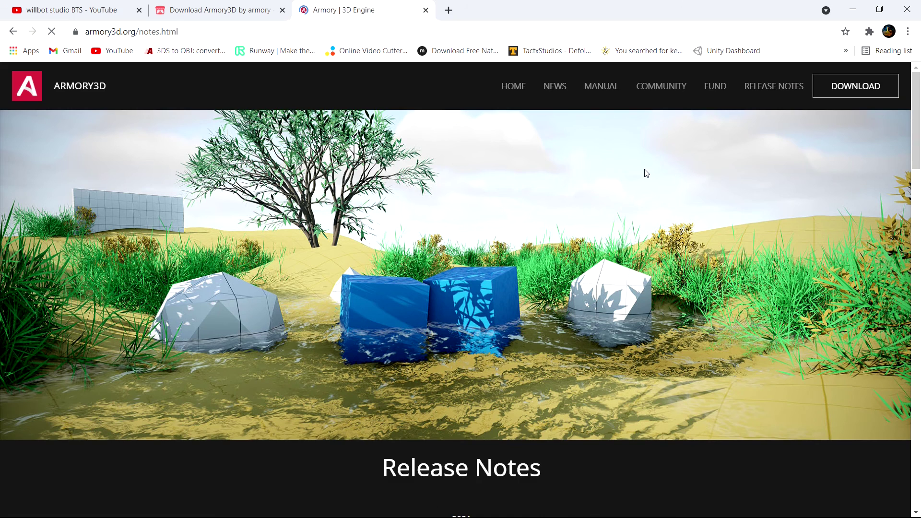
Read the release notes' highlights and additions, focusing on the Get Agent Data node entry #2318.
scroll(618, 192, down, 15)
scroll(594, 211, down, 7)
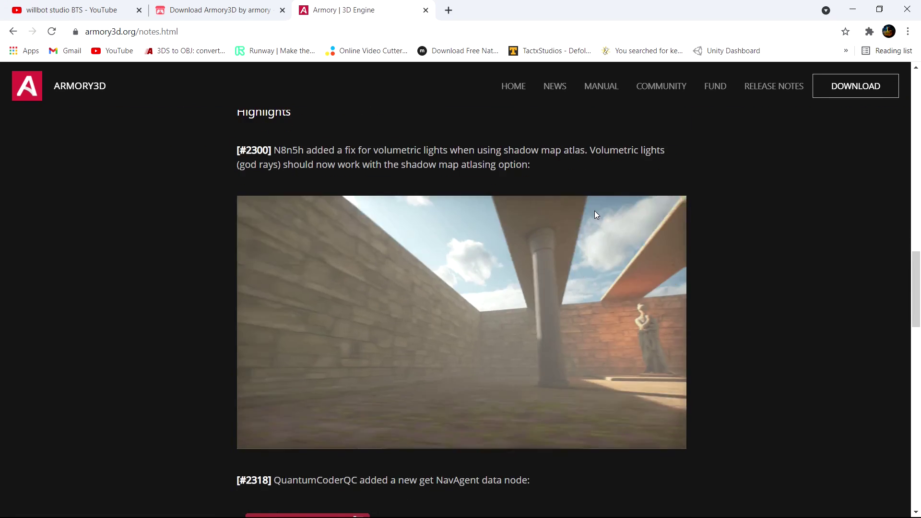
scroll(603, 212, down, 5)
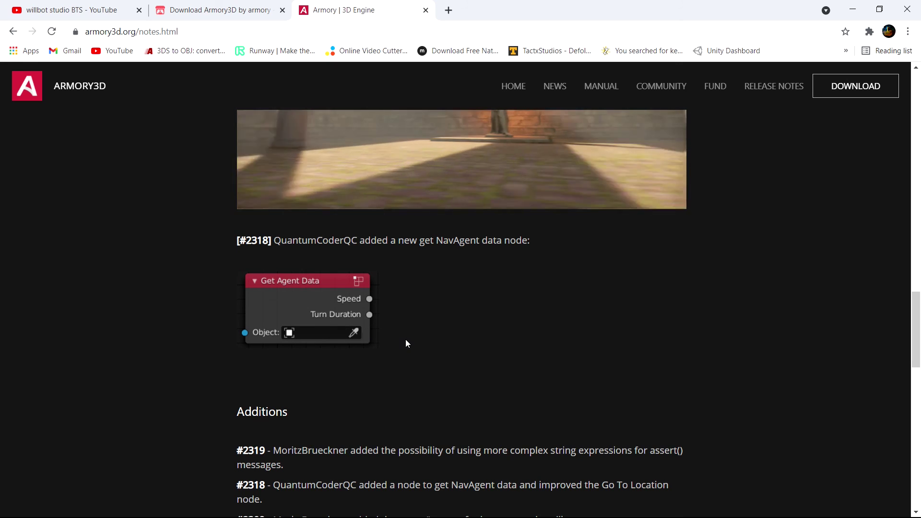
scroll(406, 337, down, 4)
scroll(401, 335, up, 3)
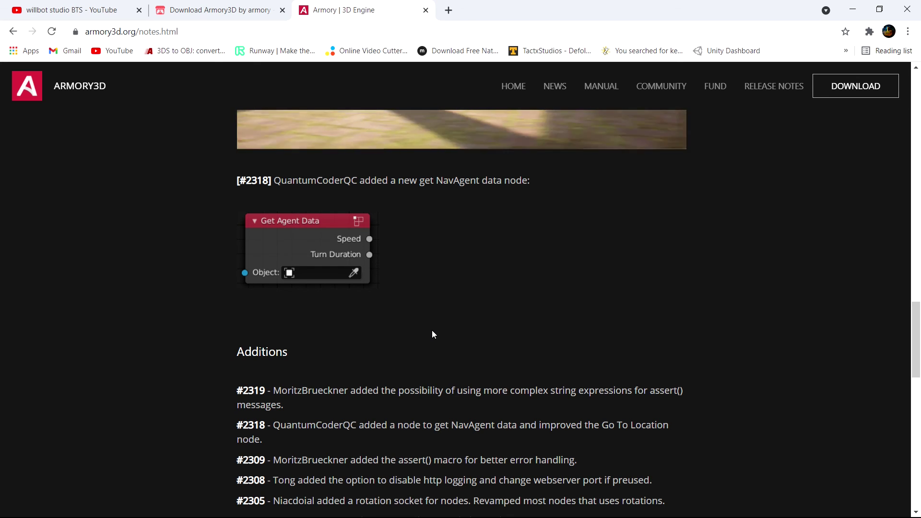
Switch back to Blender, review the Armory add-on's SDK manager options in the preferences, and close the preferences.
key(super)
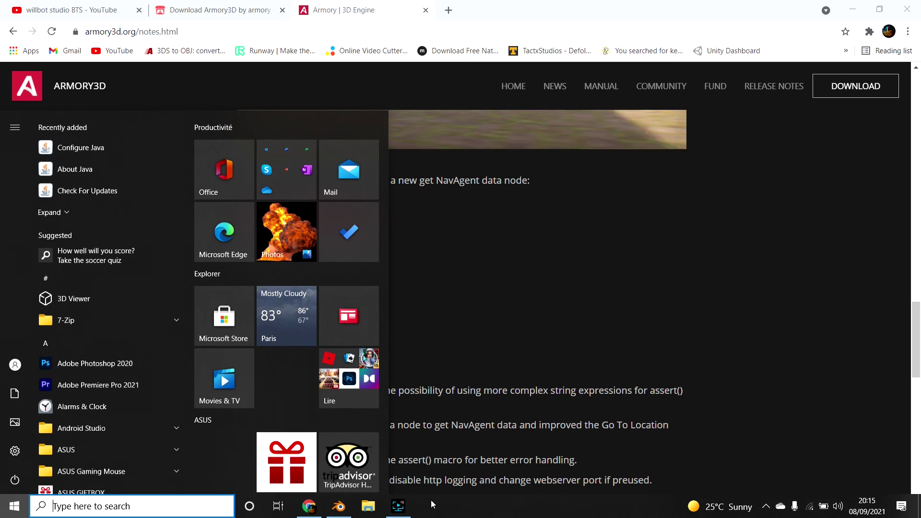
click(337, 507)
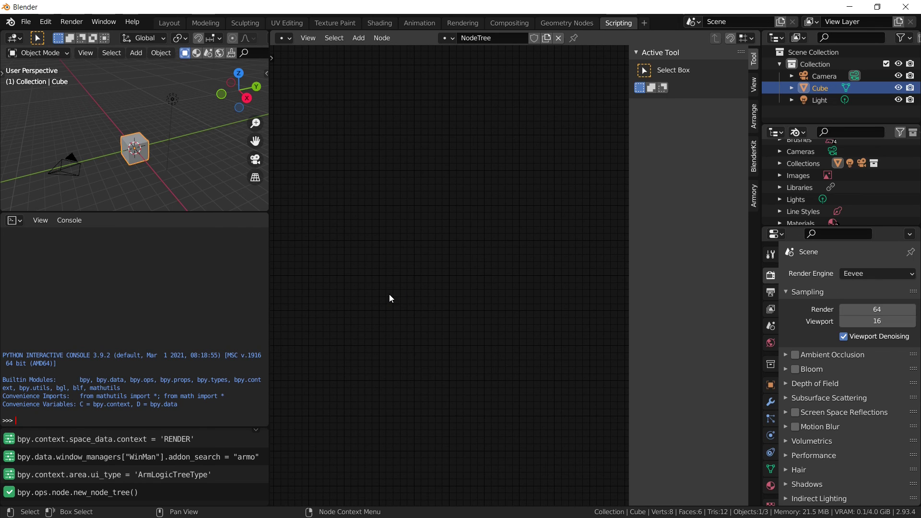
click(46, 21)
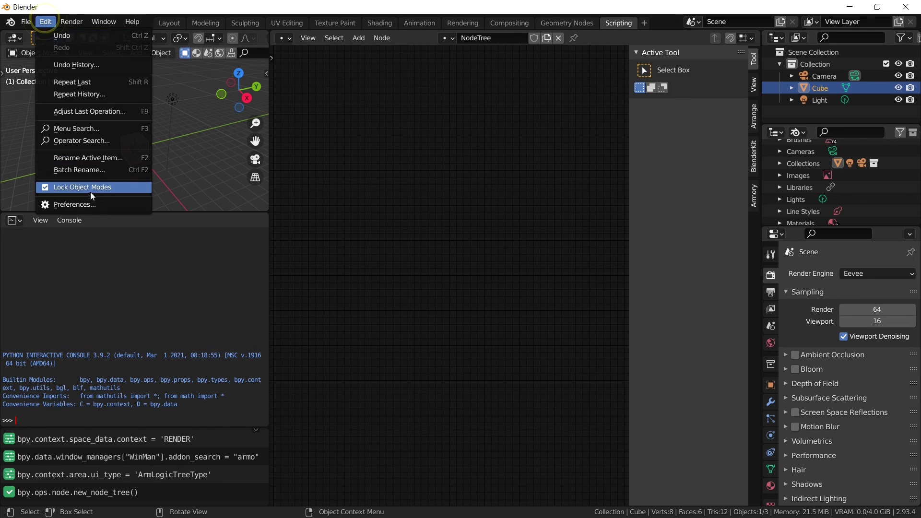
click(76, 204)
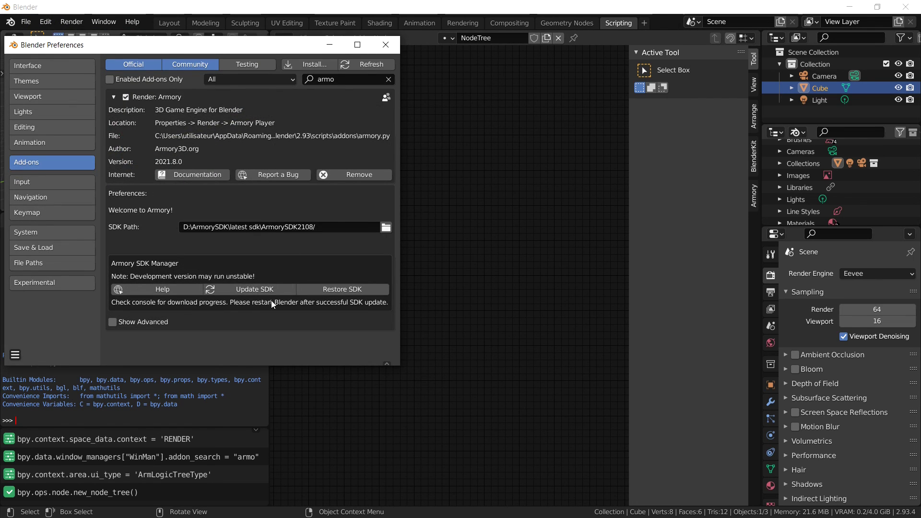
click(386, 44)
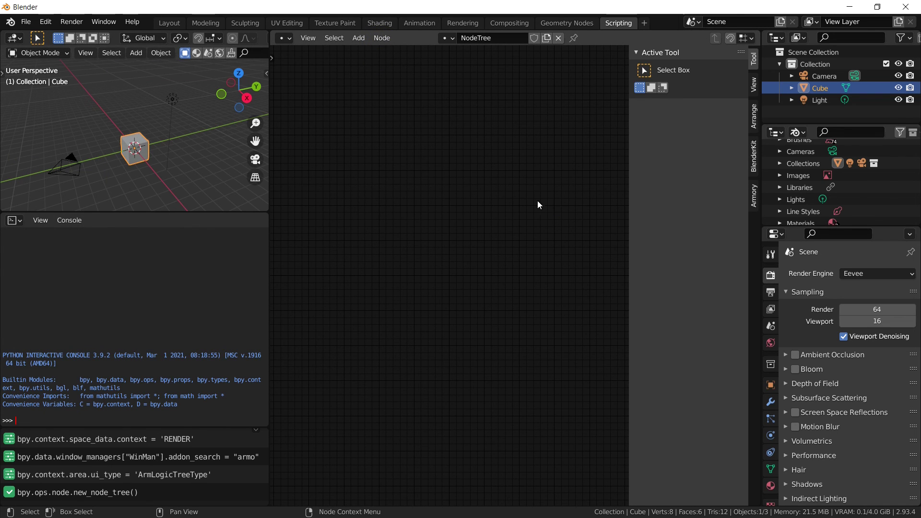
Switch to the Layout workspace and view the cube from another angle.
click(167, 23)
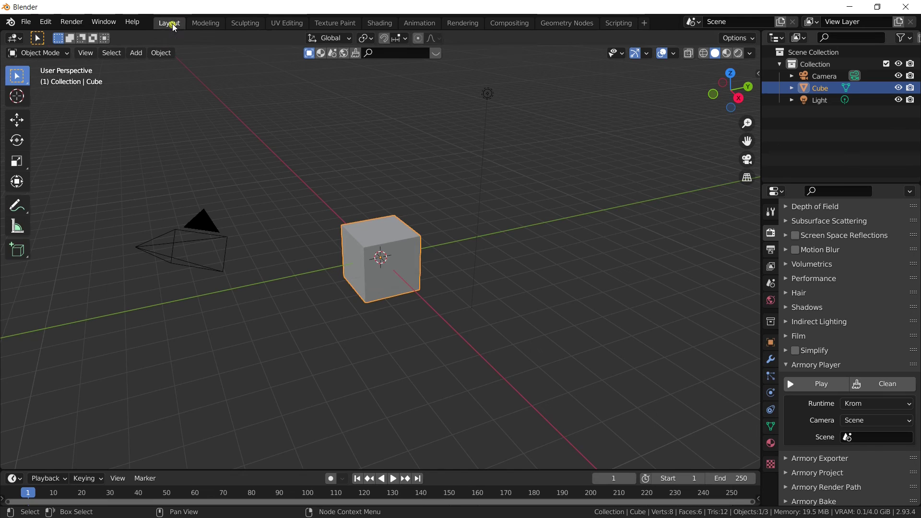
middle_drag(378, 247, 440, 220)
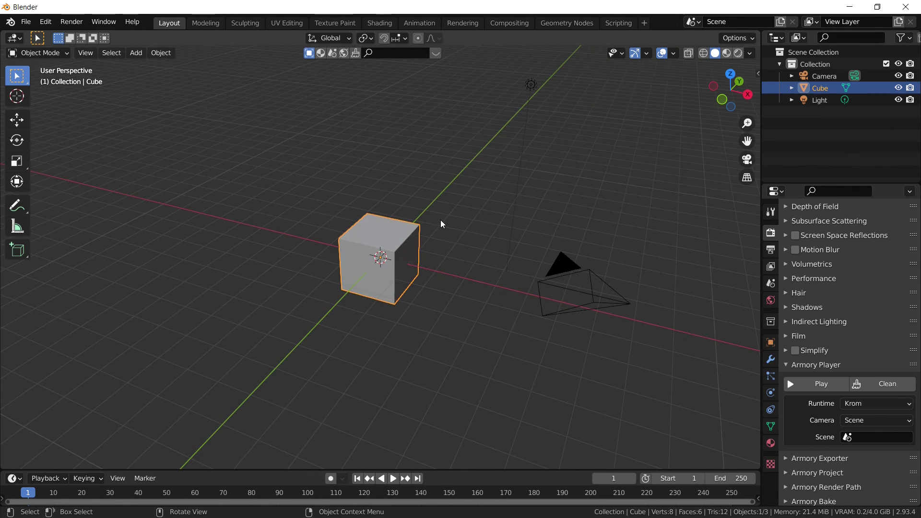